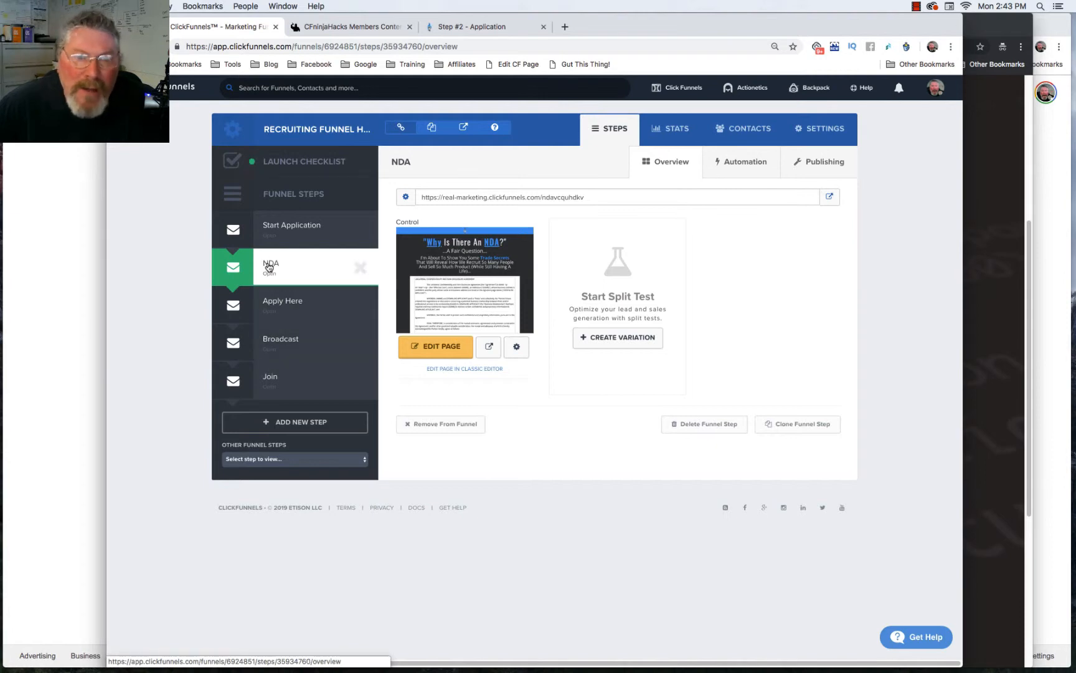
# Step: Open the NDA step page in the editor, then view the live NDA page in the third tab
pyautogui.click(433, 348)
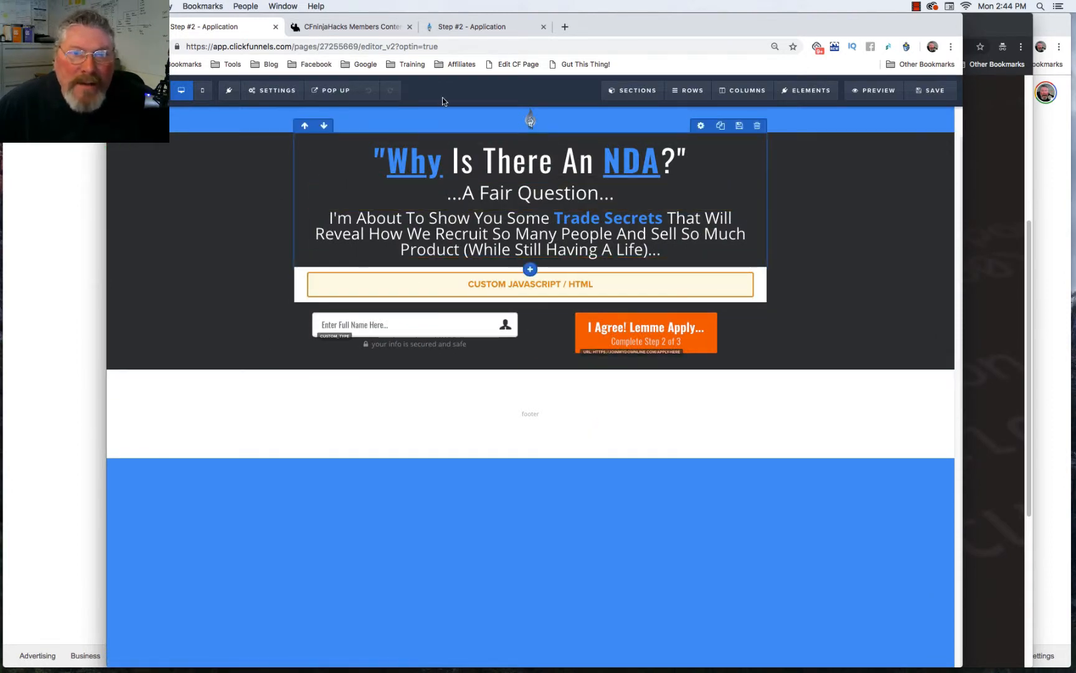
pyautogui.click(483, 27)
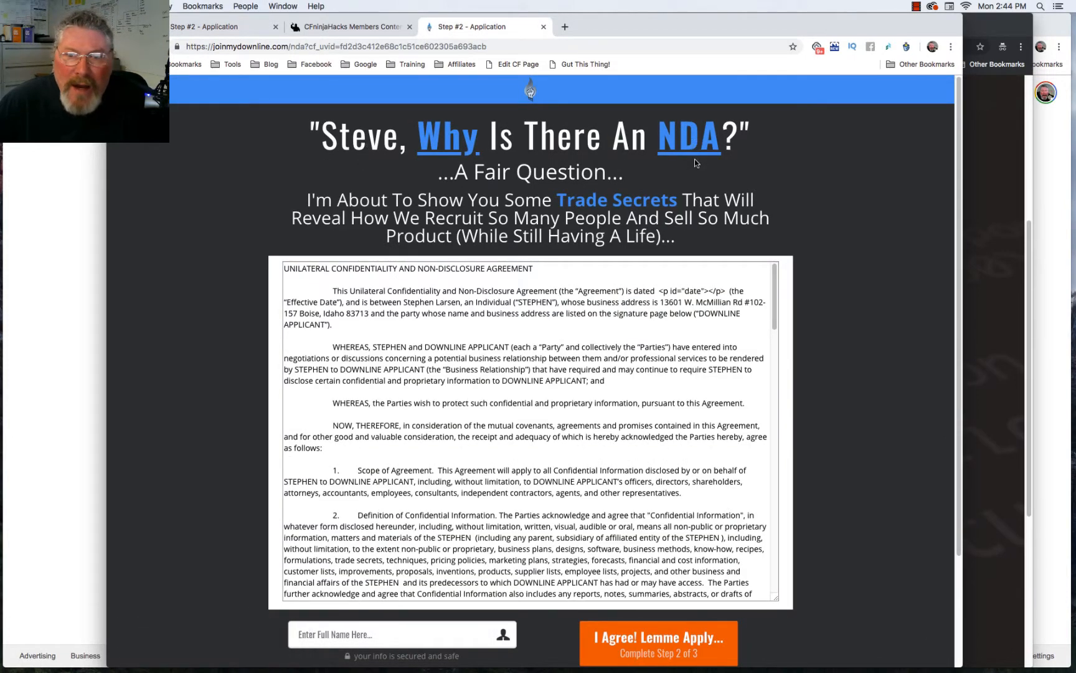
# Step: Read through the live NDA agreement text, then return to the editor tab
pyautogui.scroll(-20, 423, 564)
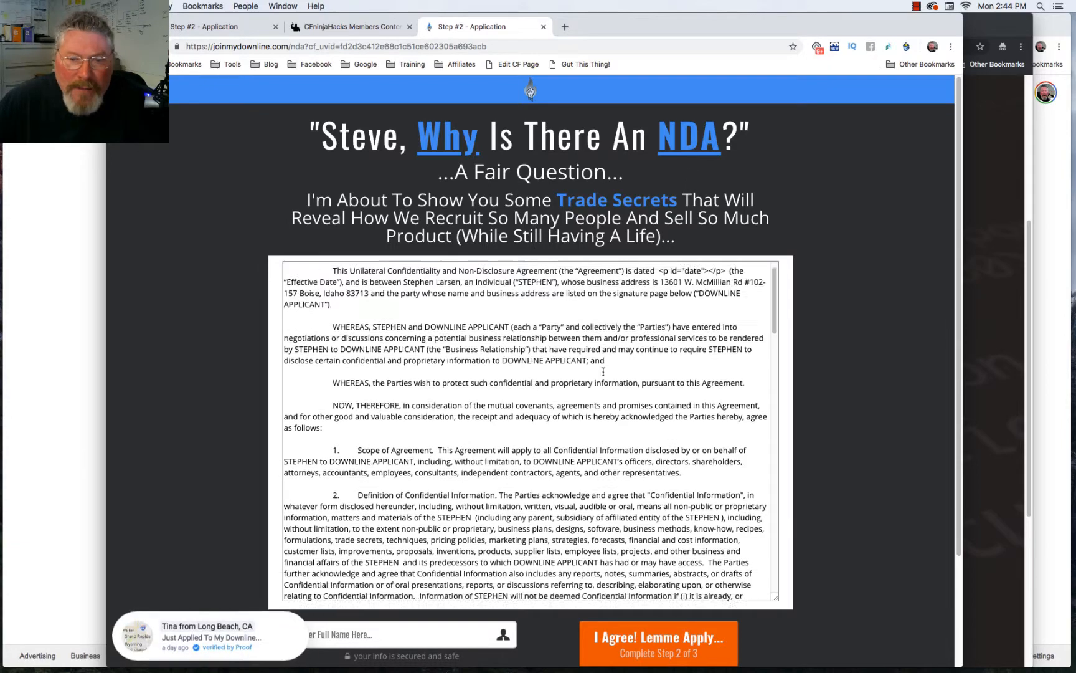
pyautogui.scroll(20, 603, 372)
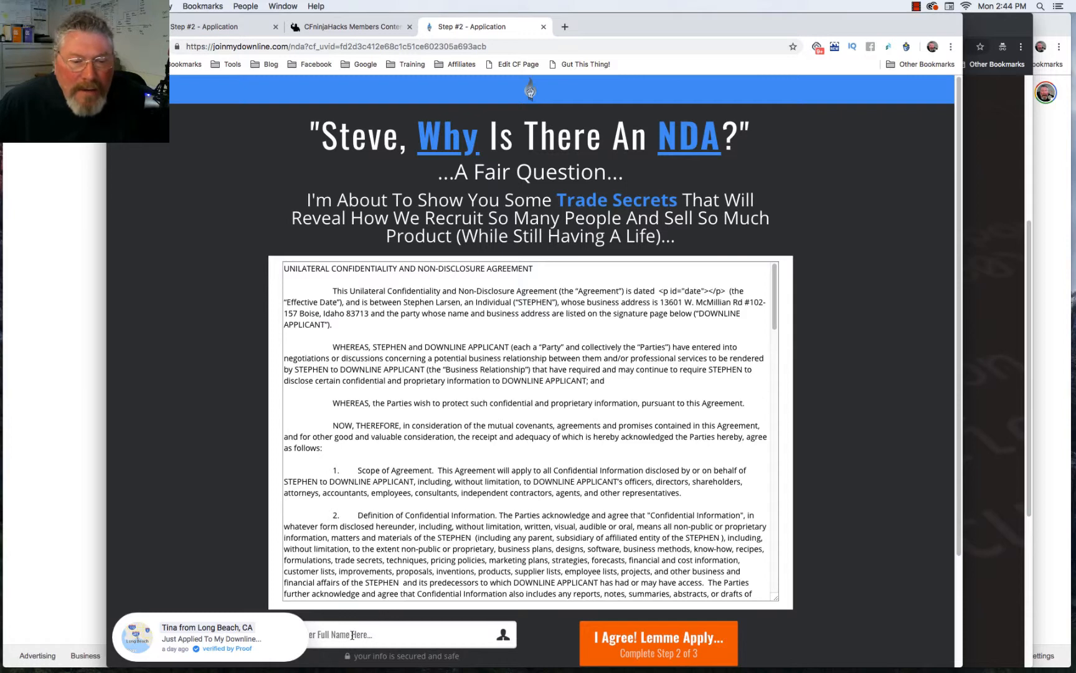
pyautogui.scroll(-5, 614, 634)
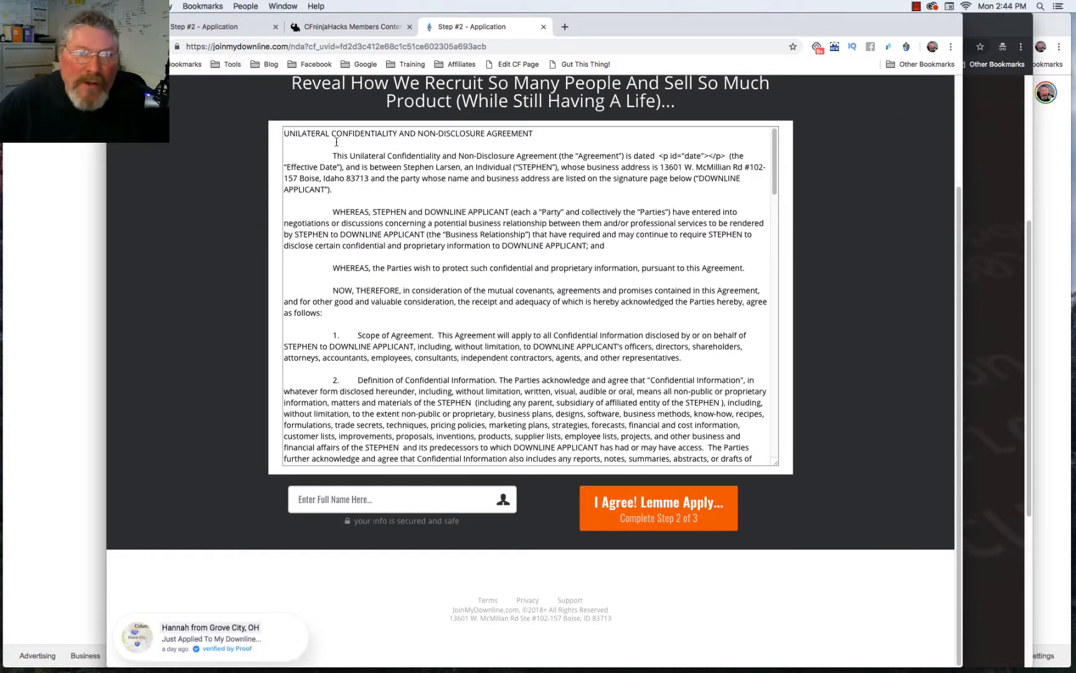
pyautogui.click(228, 27)
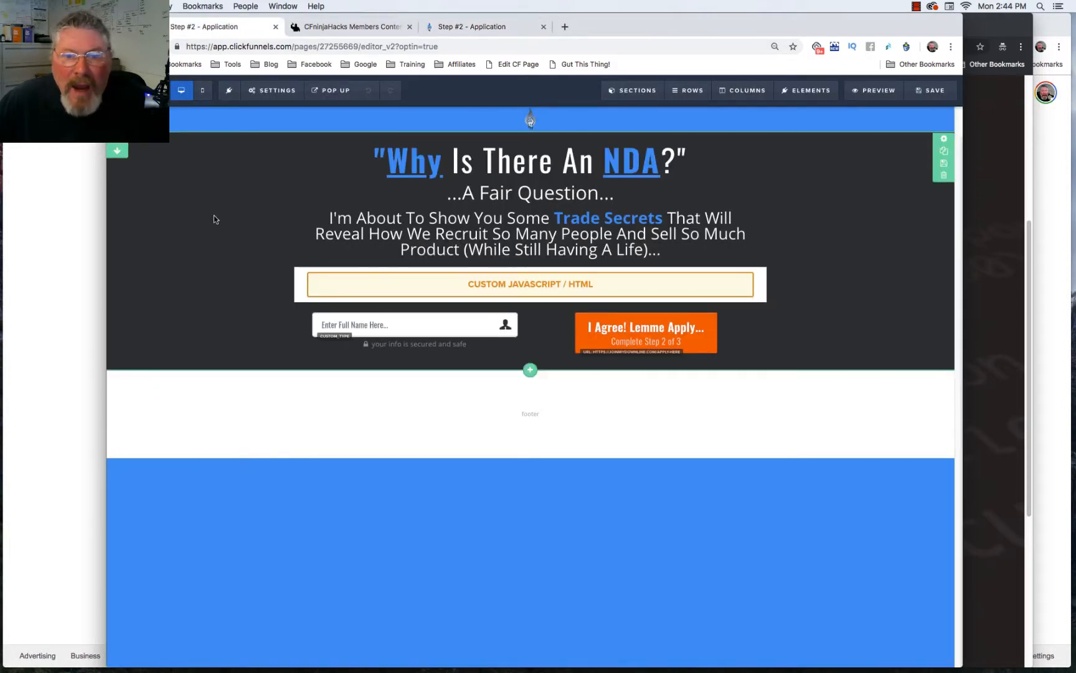
pyautogui.click(527, 288)
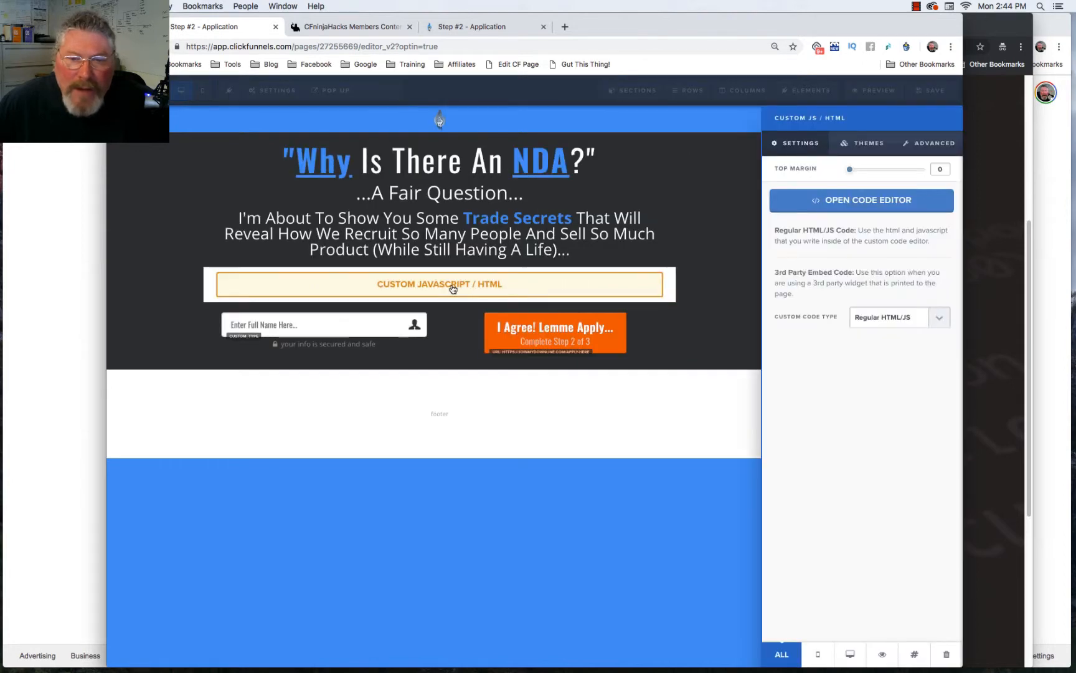
pyautogui.click(846, 203)
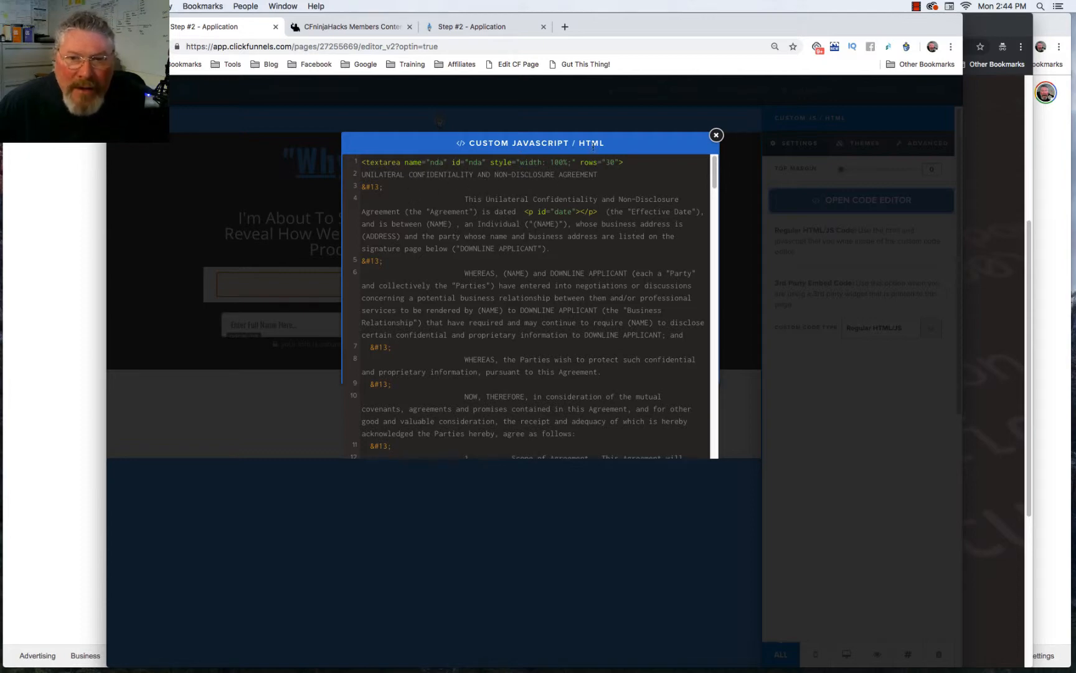
pyautogui.scroll(-20, 533, 199)
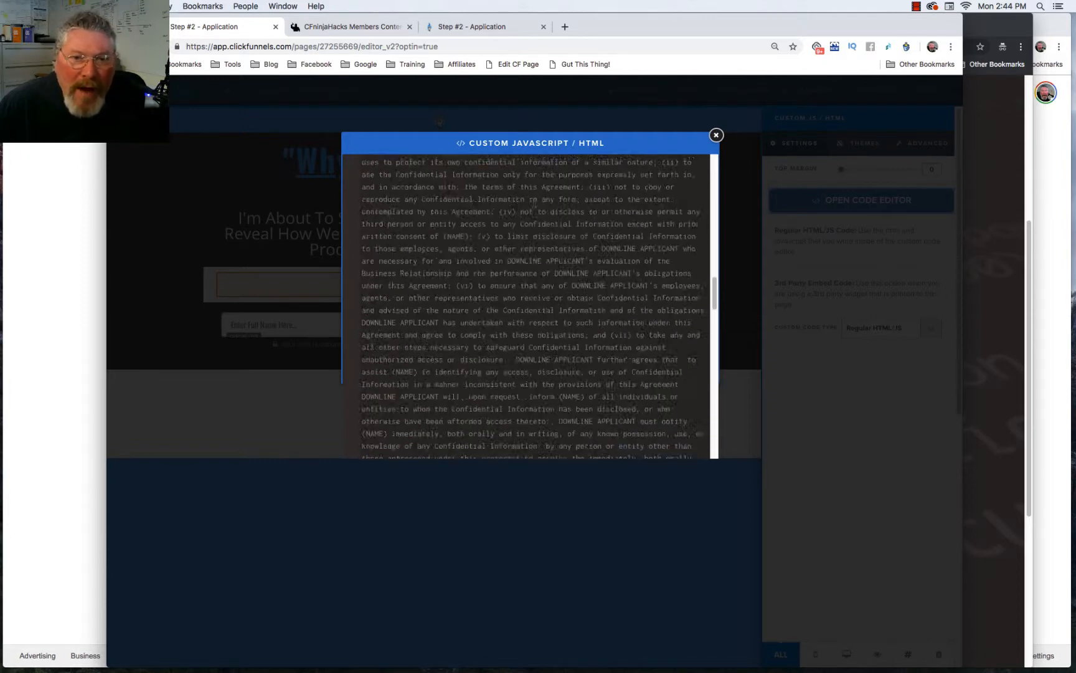
pyautogui.scroll(20, 531, 208)
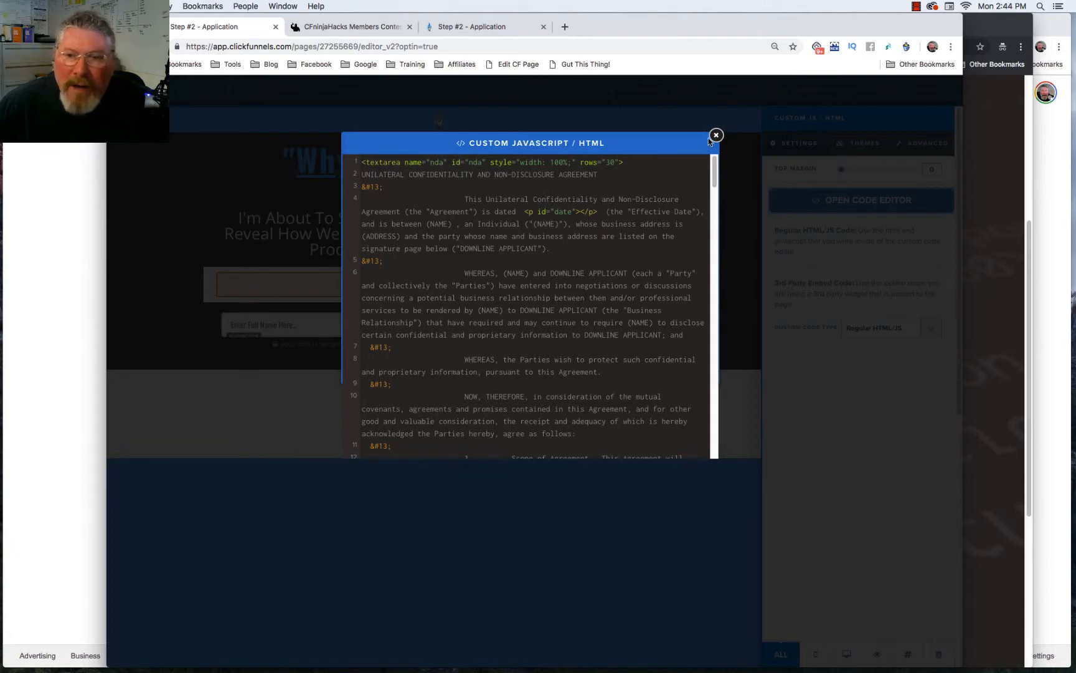
pyautogui.click(716, 135)
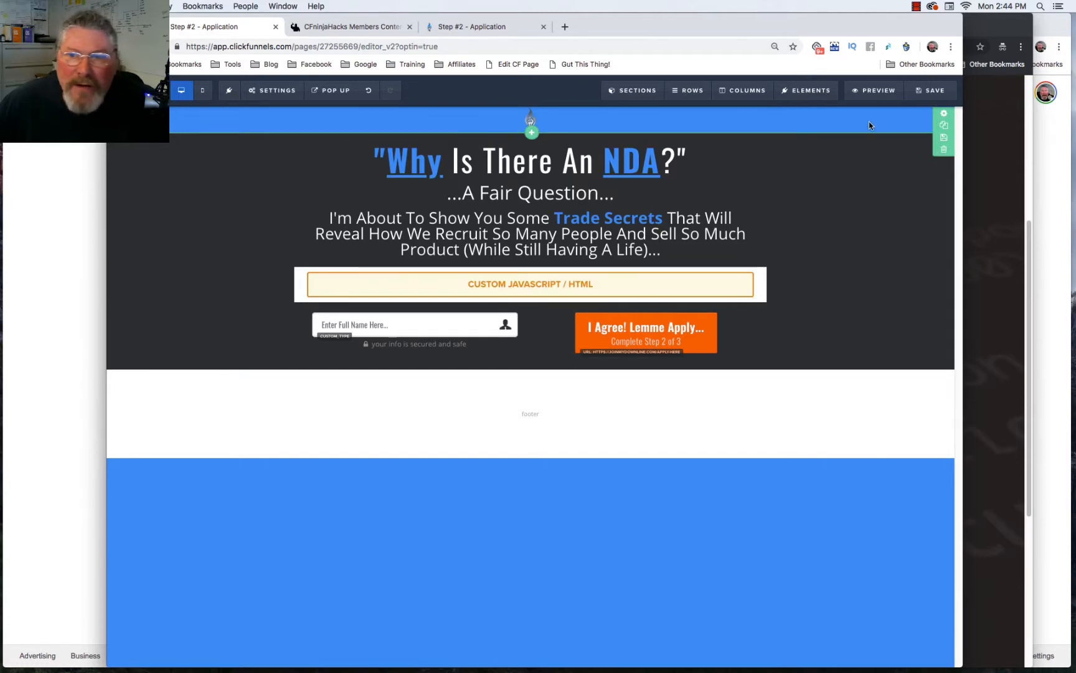
# Step: Set the top section's background to teal #42b99f, after briefly trying greener shades
pyautogui.click(945, 117)
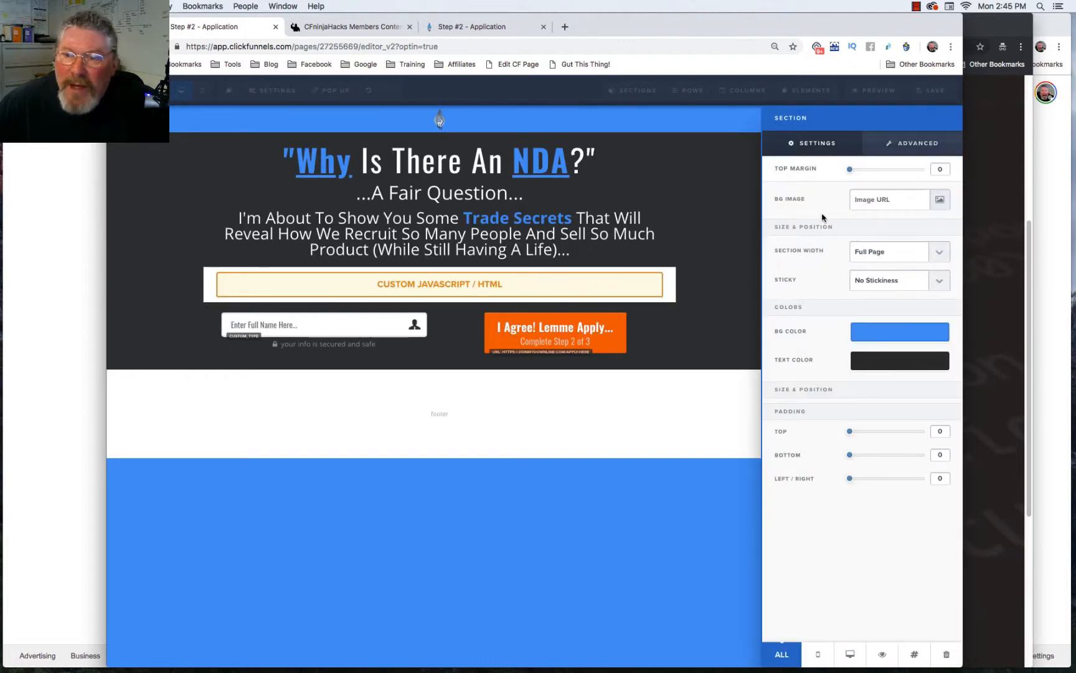
pyautogui.click(873, 333)
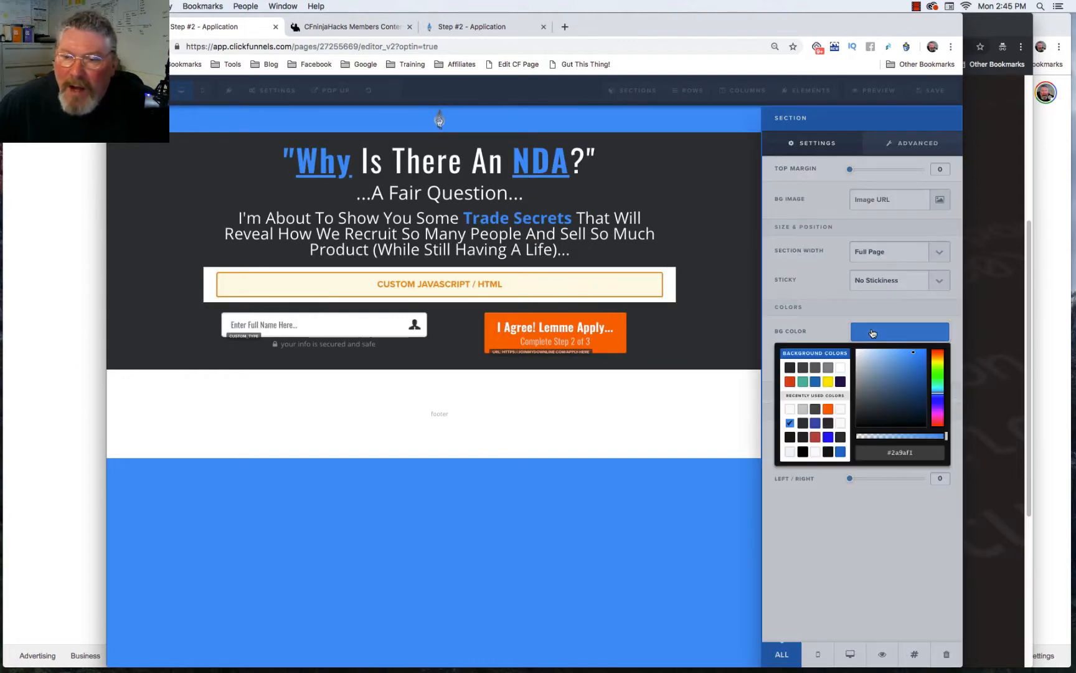
pyautogui.click(803, 382)
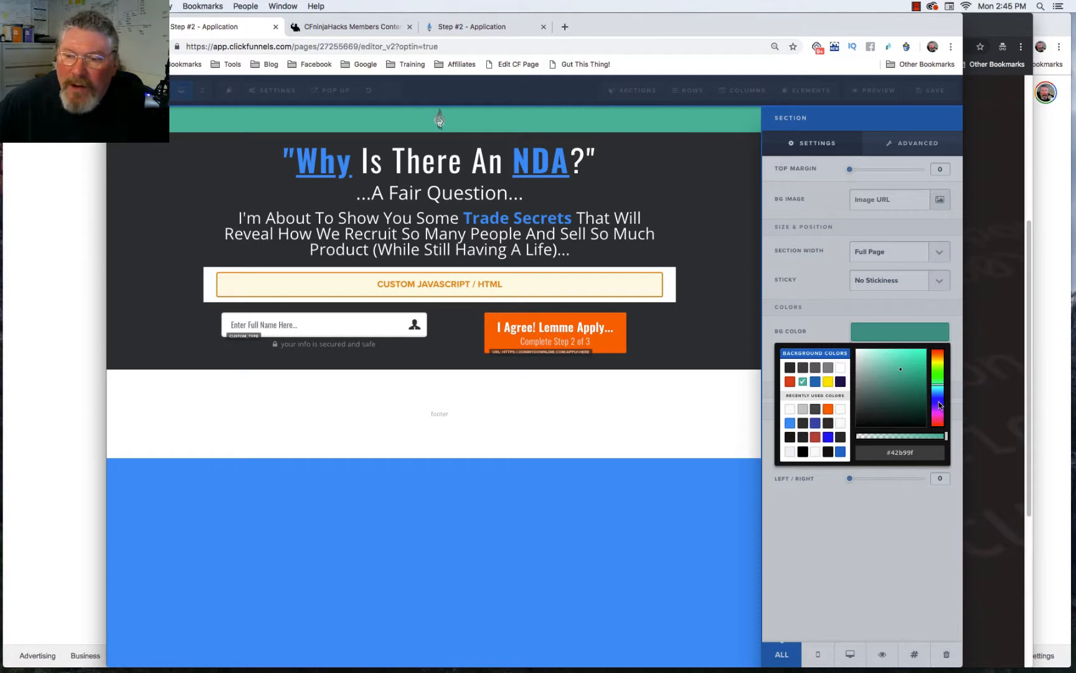
pyautogui.moveTo(940, 406)
pyautogui.mouseDown()
pyautogui.moveTo(940, 370)
pyautogui.moveTo(879, 384)
pyautogui.moveTo(884, 405)
pyautogui.moveTo(900, 370)
pyautogui.mouseUp()
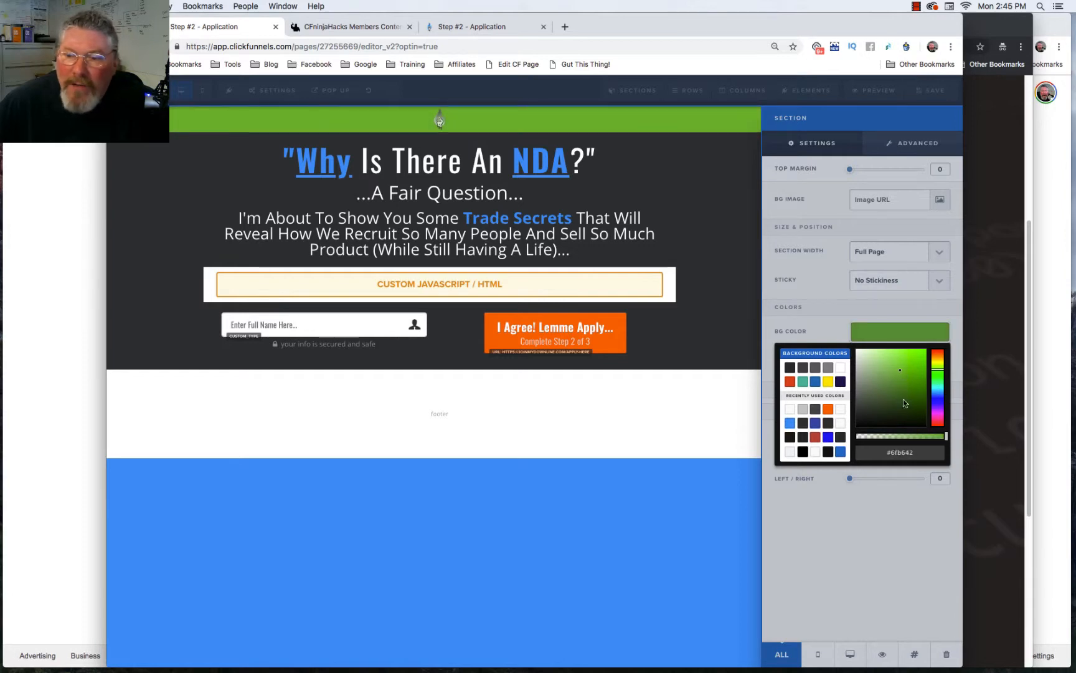
pyautogui.moveTo(885, 453); pyautogui.dragTo(918, 454)
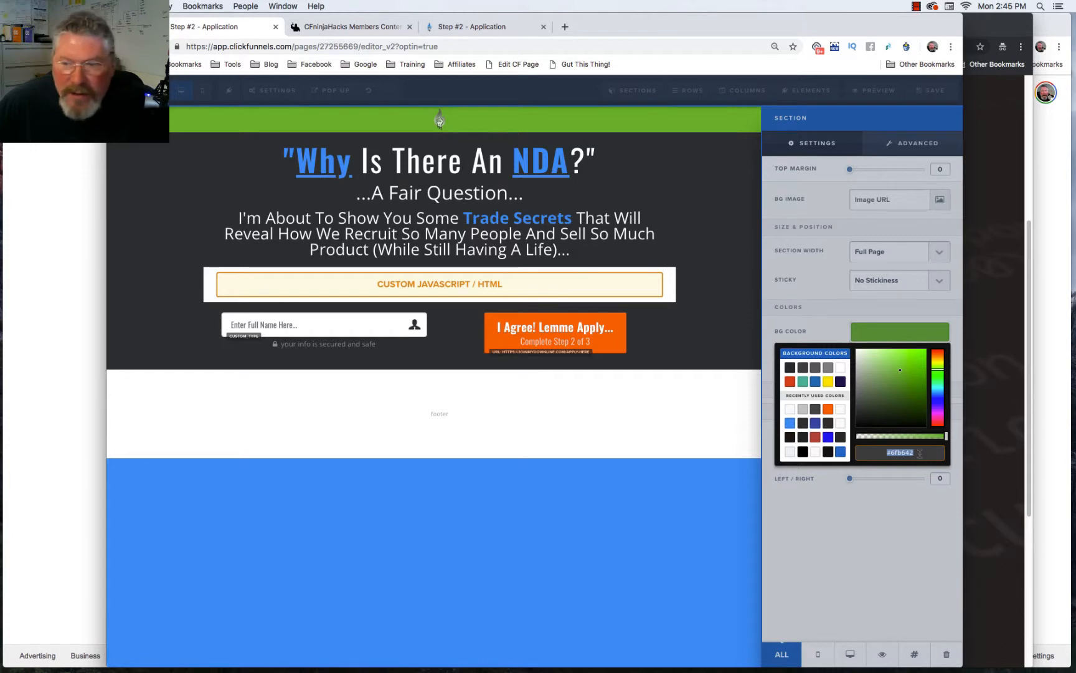
pyautogui.click(803, 381)
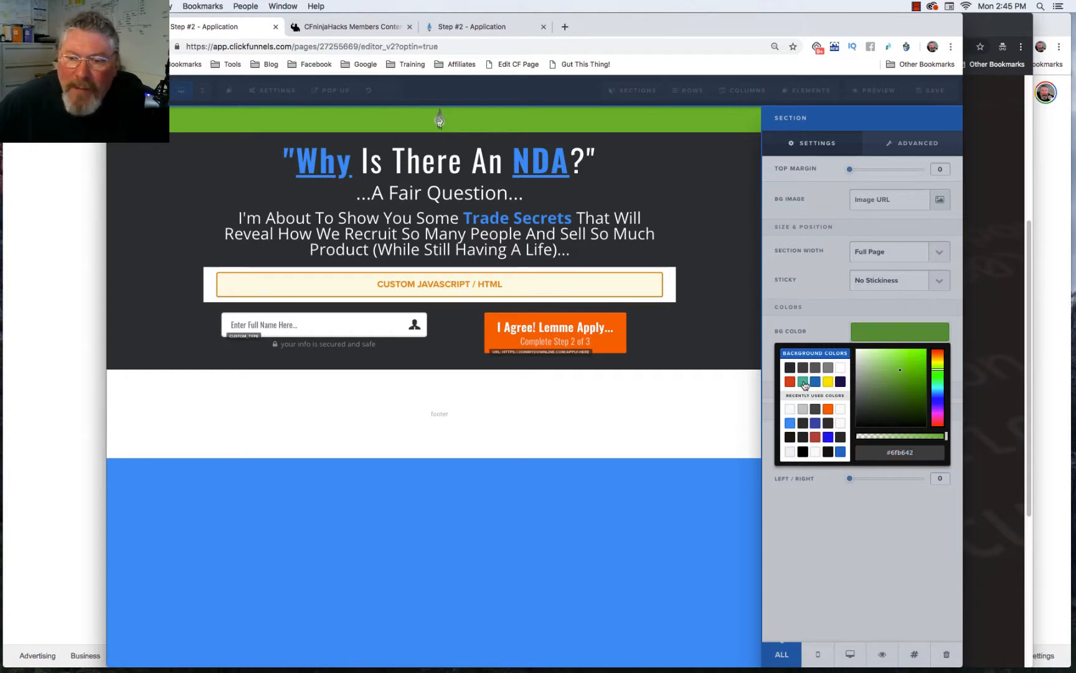
pyautogui.click(742, 303)
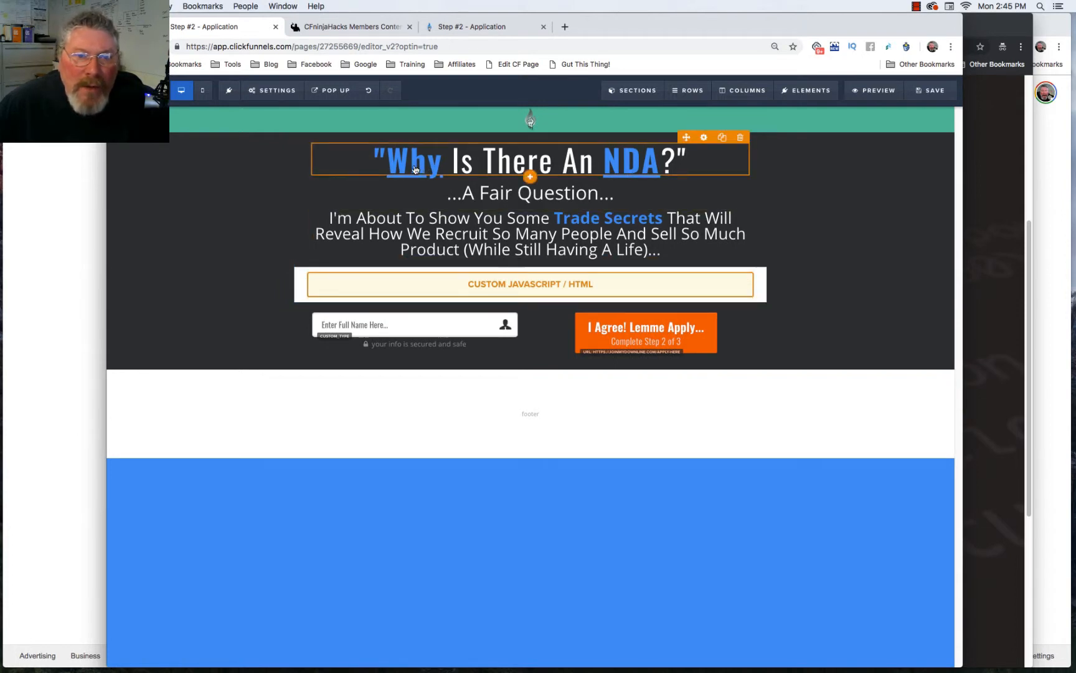
# Step: Make the headline's bold words 'Why' and 'NDA' teal #42b99f through its Bold Color setting
pyautogui.click(704, 138)
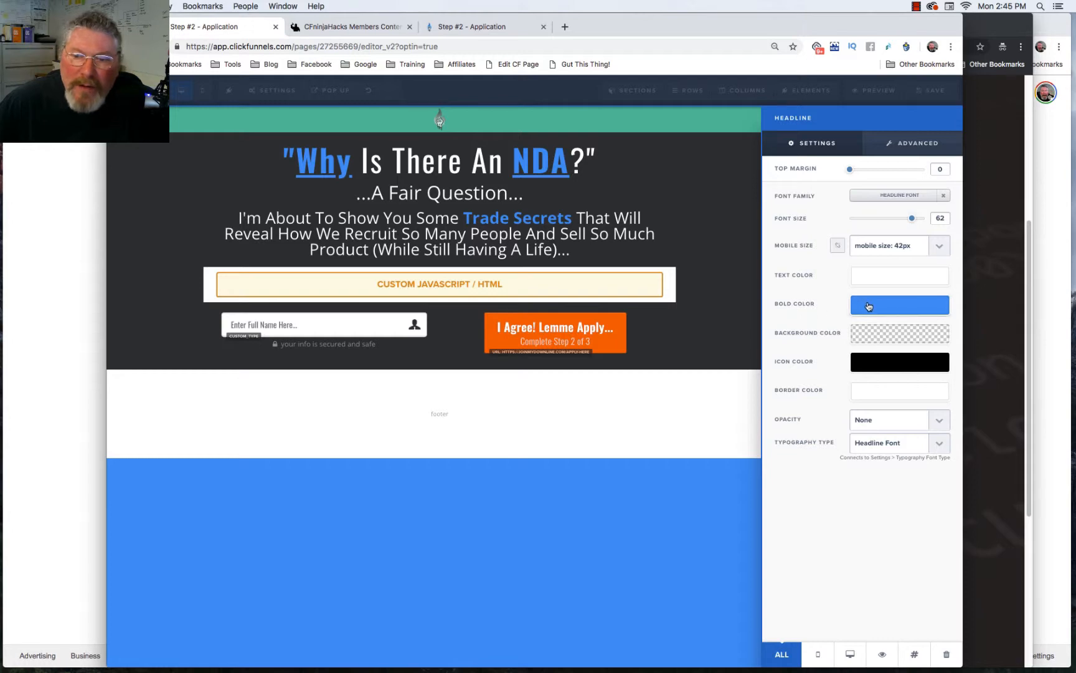
pyautogui.click(555, 167)
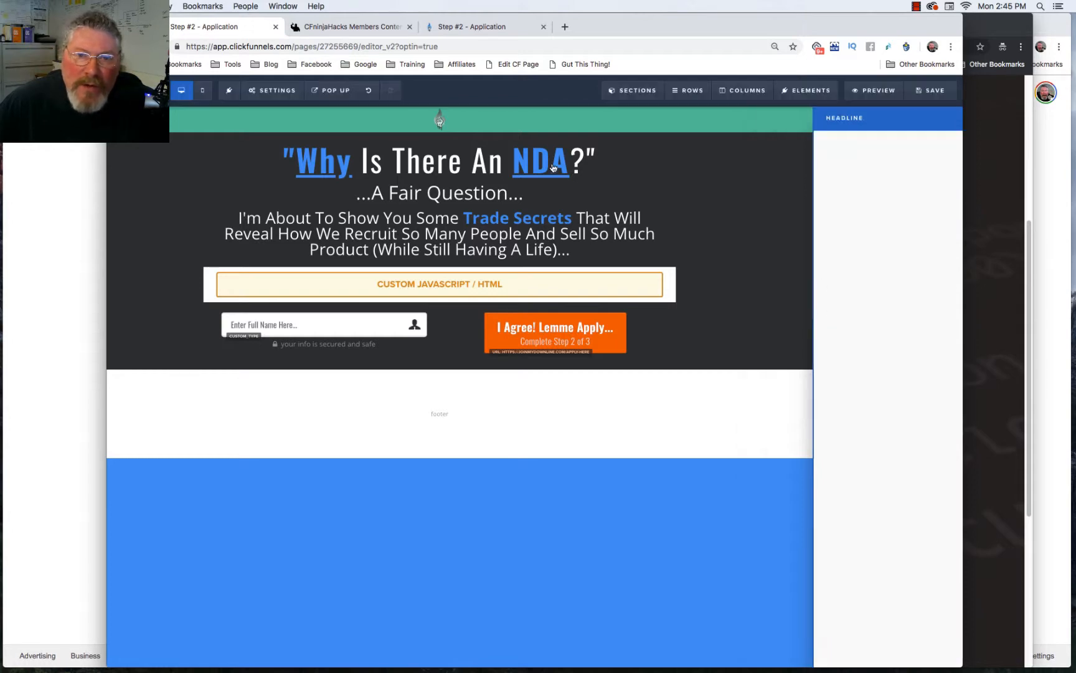
pyautogui.click(606, 161)
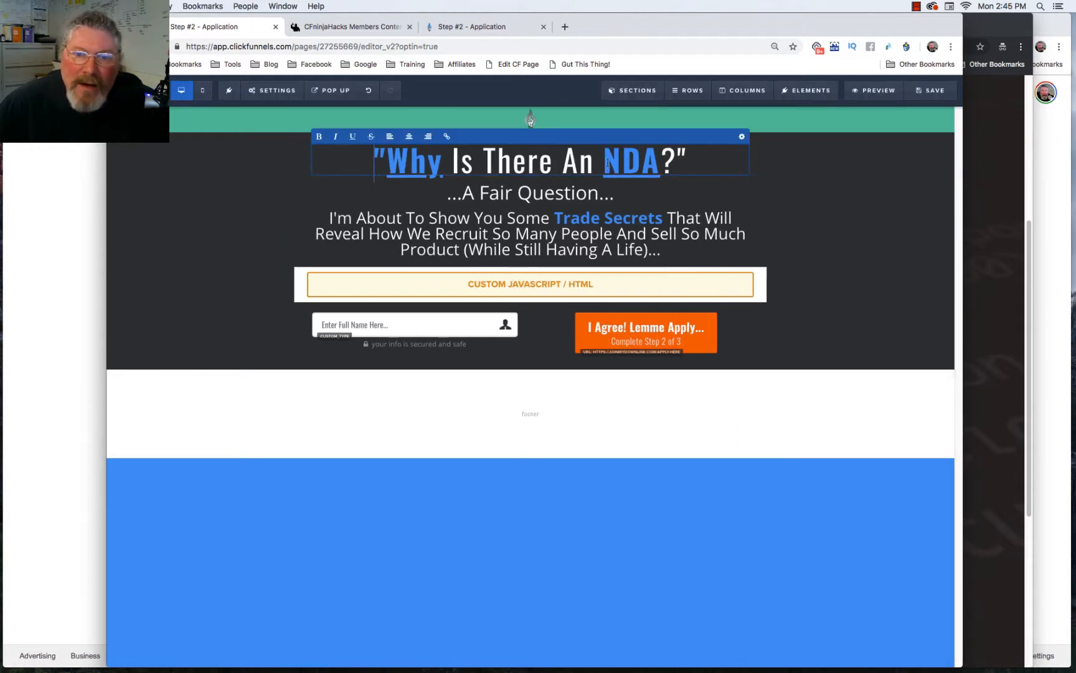
pyautogui.moveTo(606, 162); pyautogui.dragTo(660, 164)
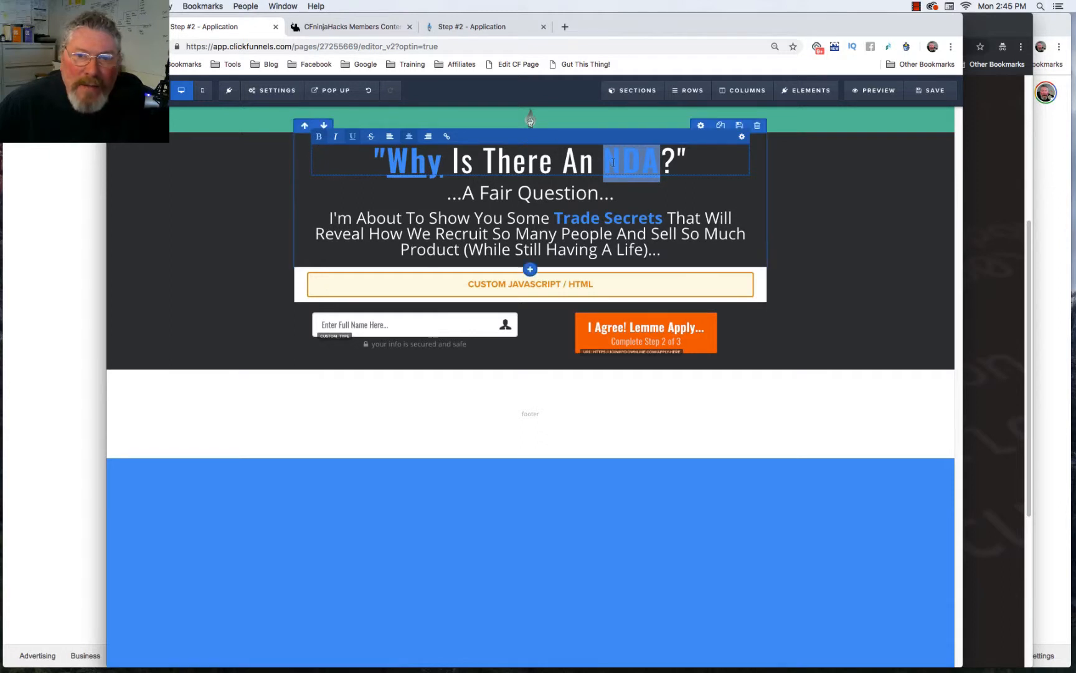
pyautogui.click(563, 162)
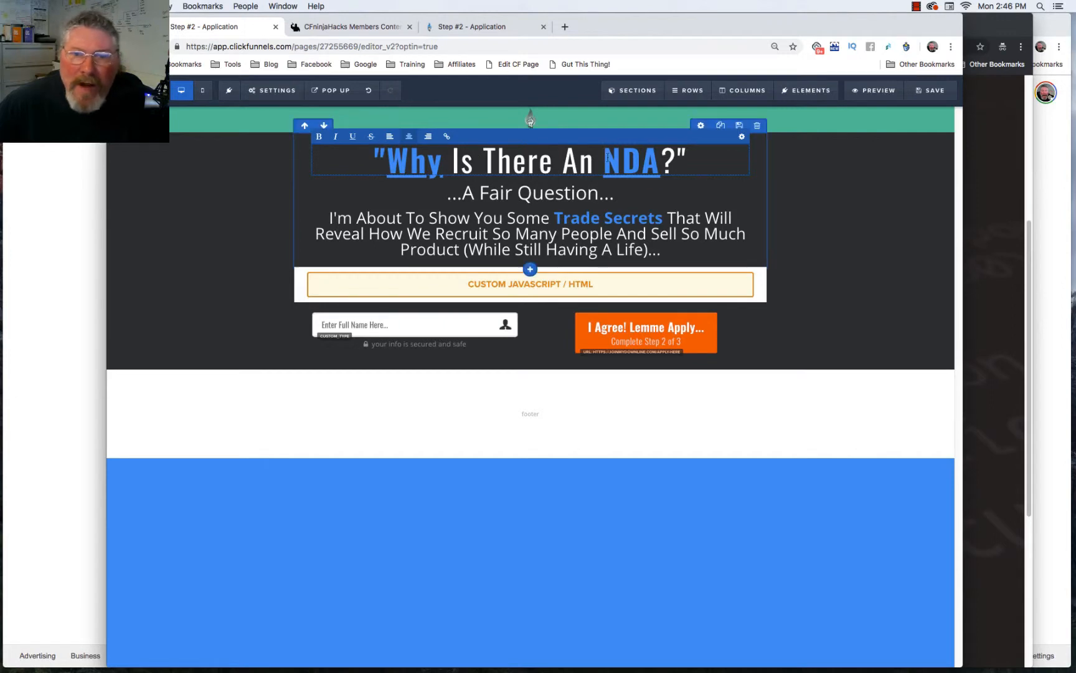
pyautogui.doubleClick(607, 157)
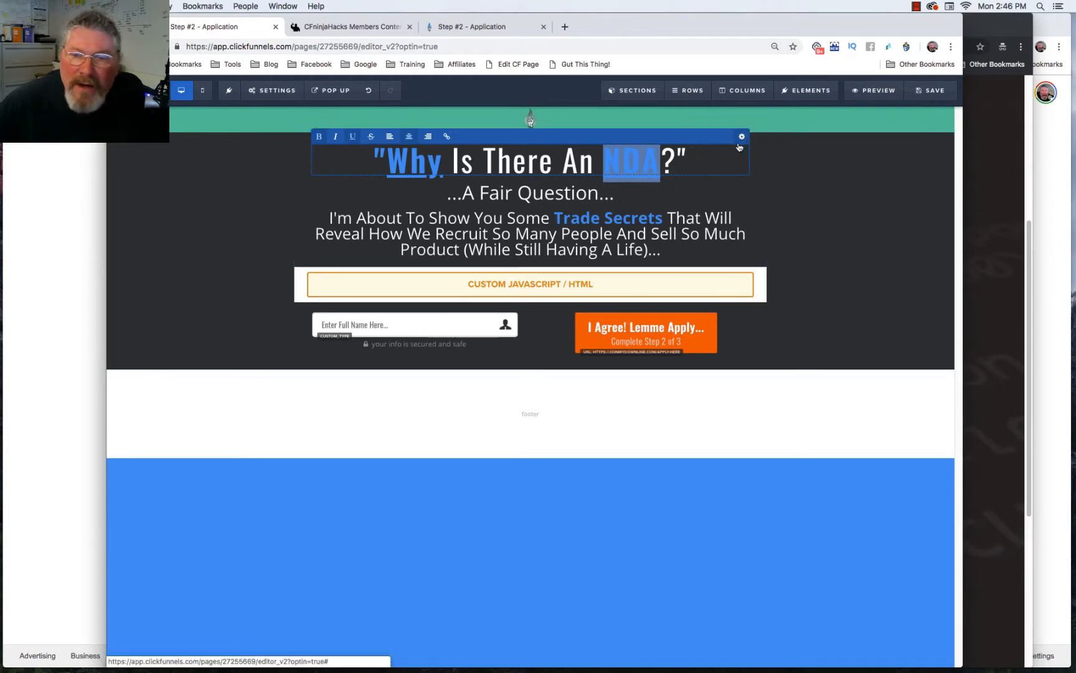
pyautogui.click(797, 165)
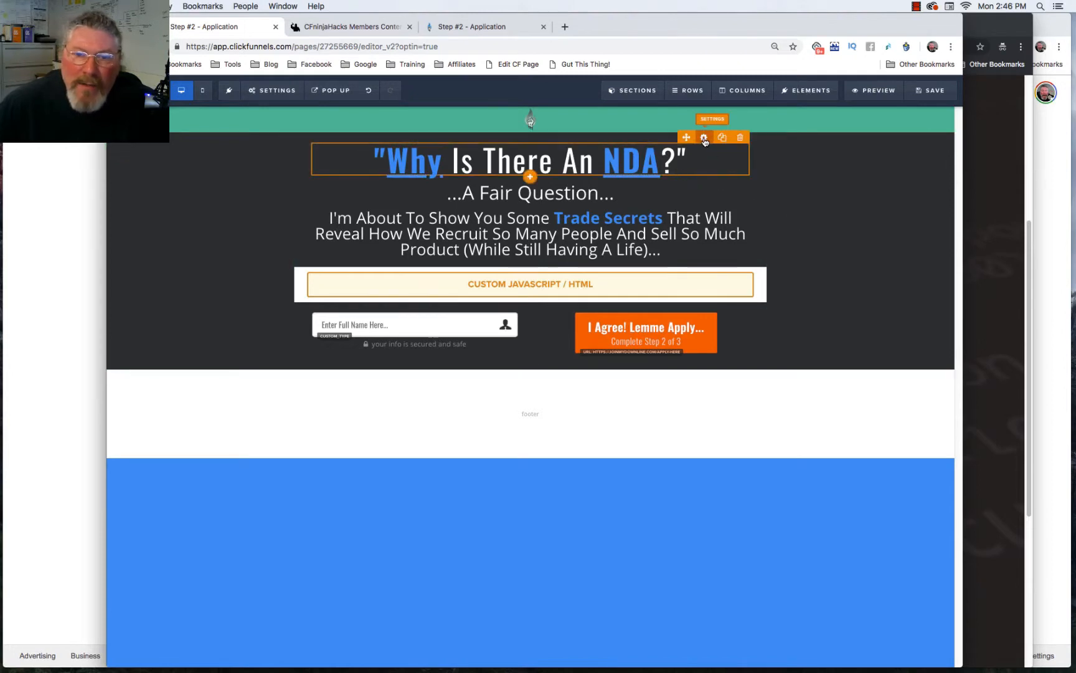
pyautogui.click(704, 138)
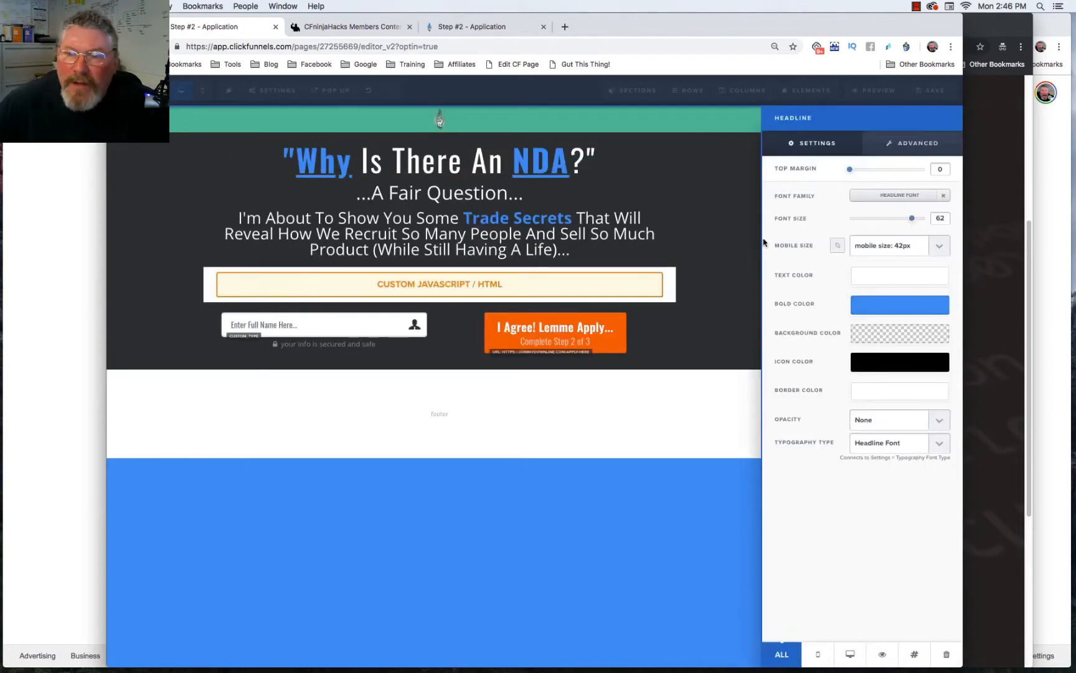
pyautogui.click(881, 311)
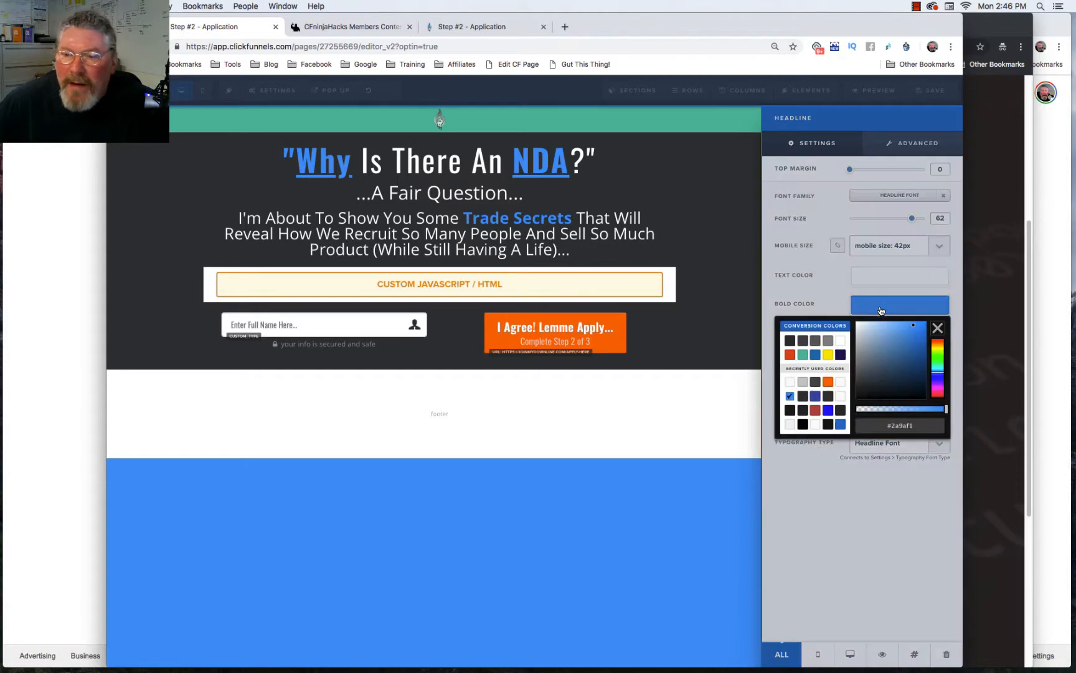
pyautogui.click(803, 355)
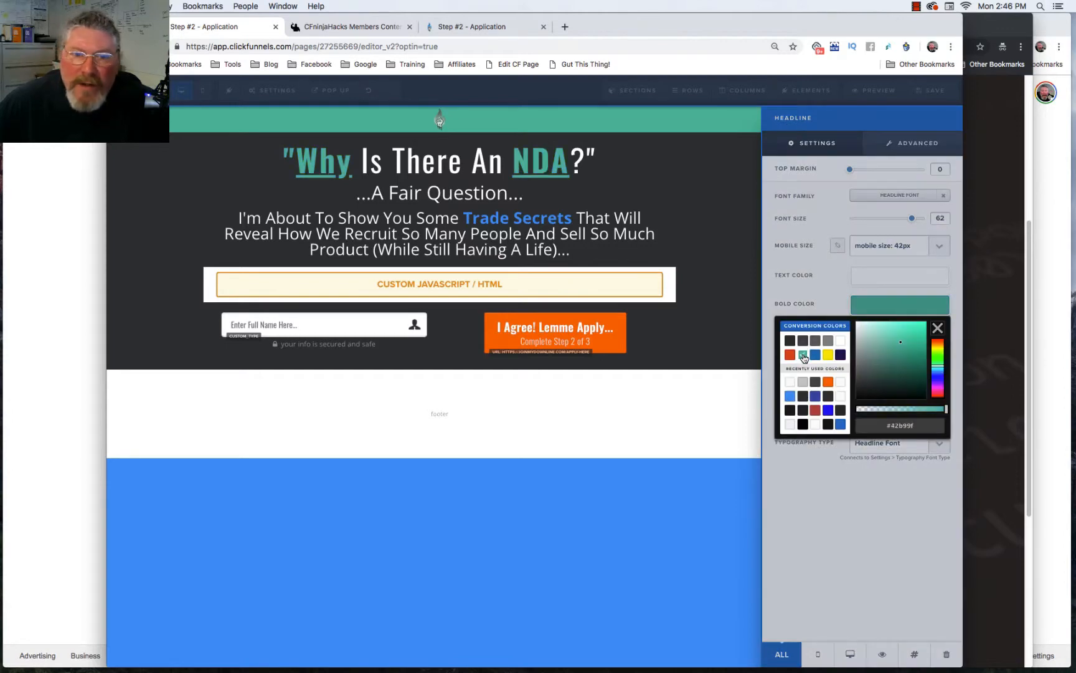
pyautogui.click(574, 168)
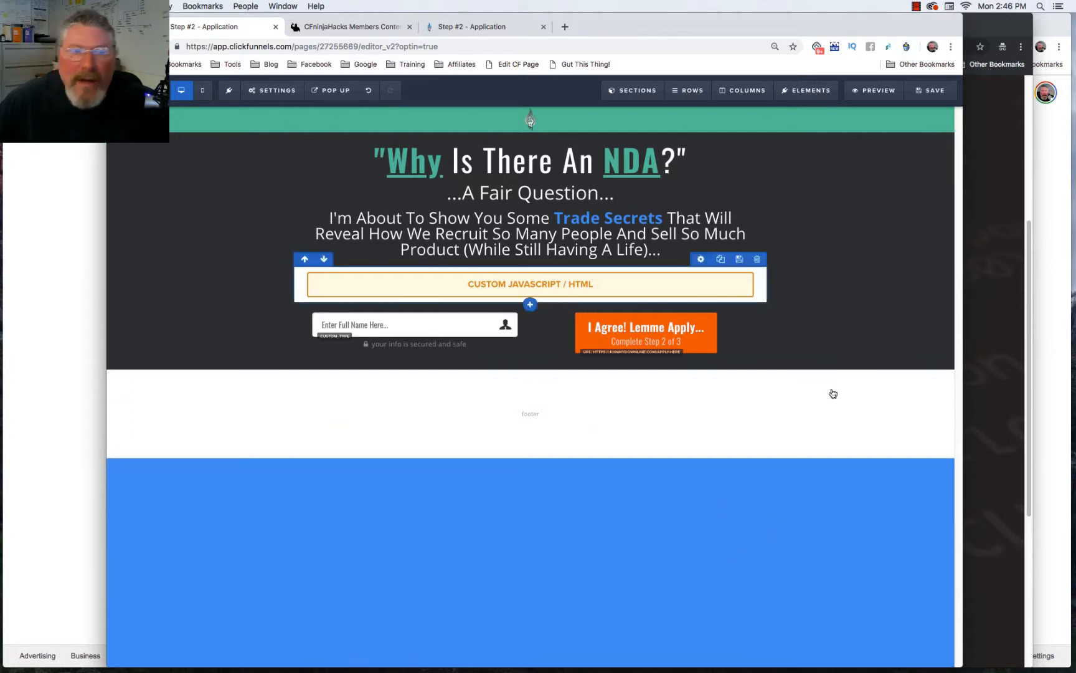
# Step: Set the page background color to the teal swatch
pyautogui.moveTo(277, 92)
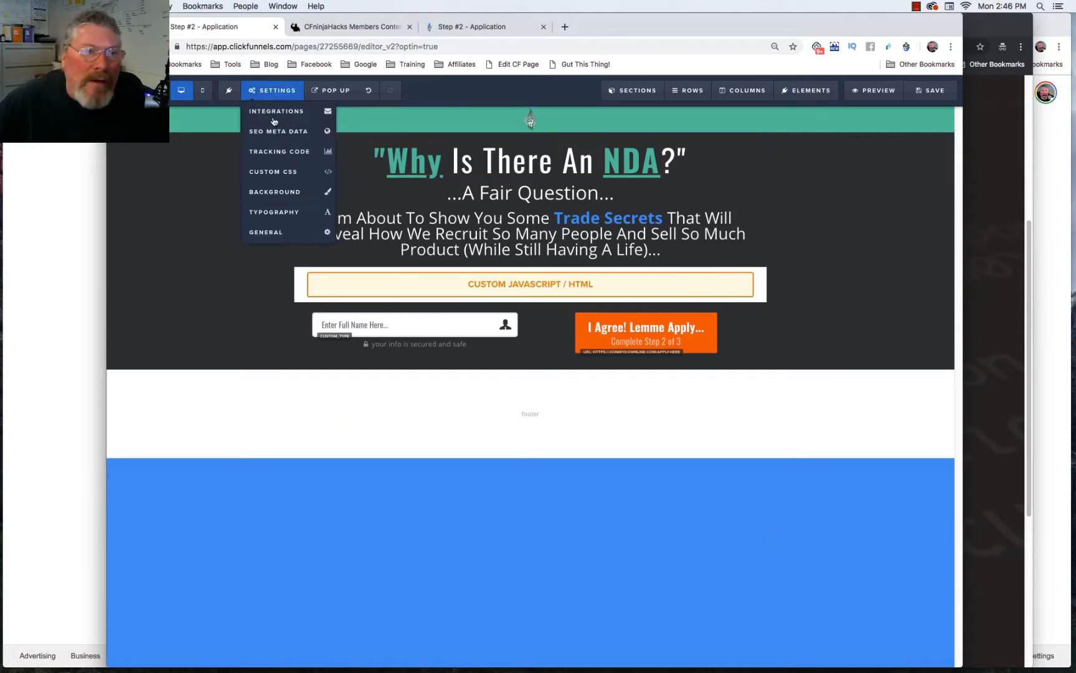
pyautogui.click(267, 195)
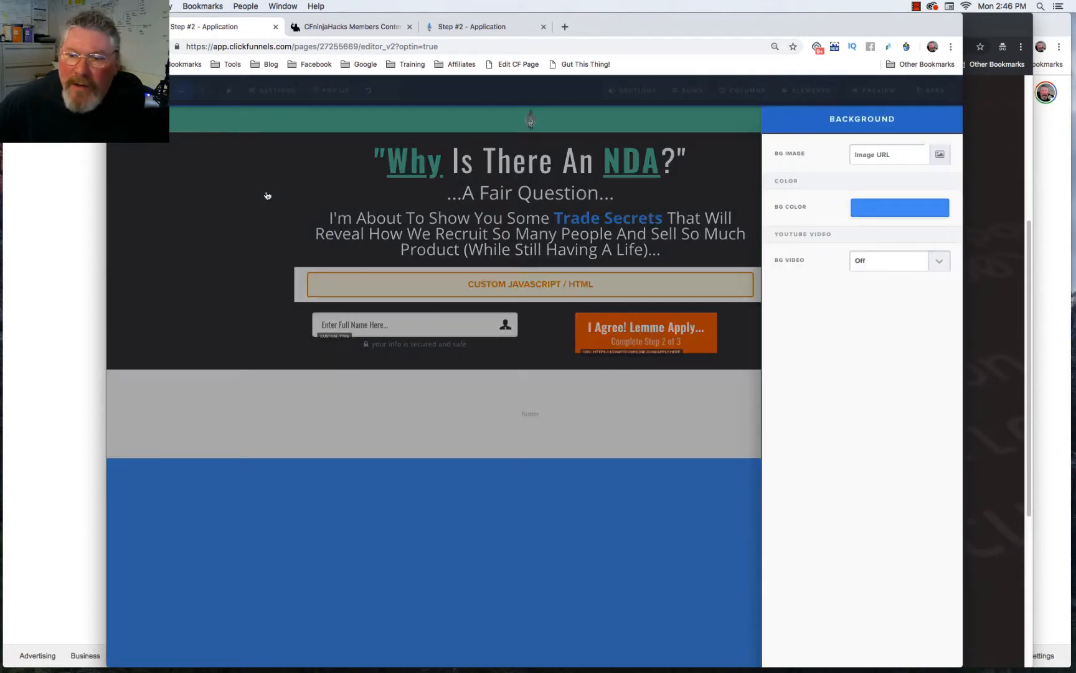
pyautogui.click(882, 206)
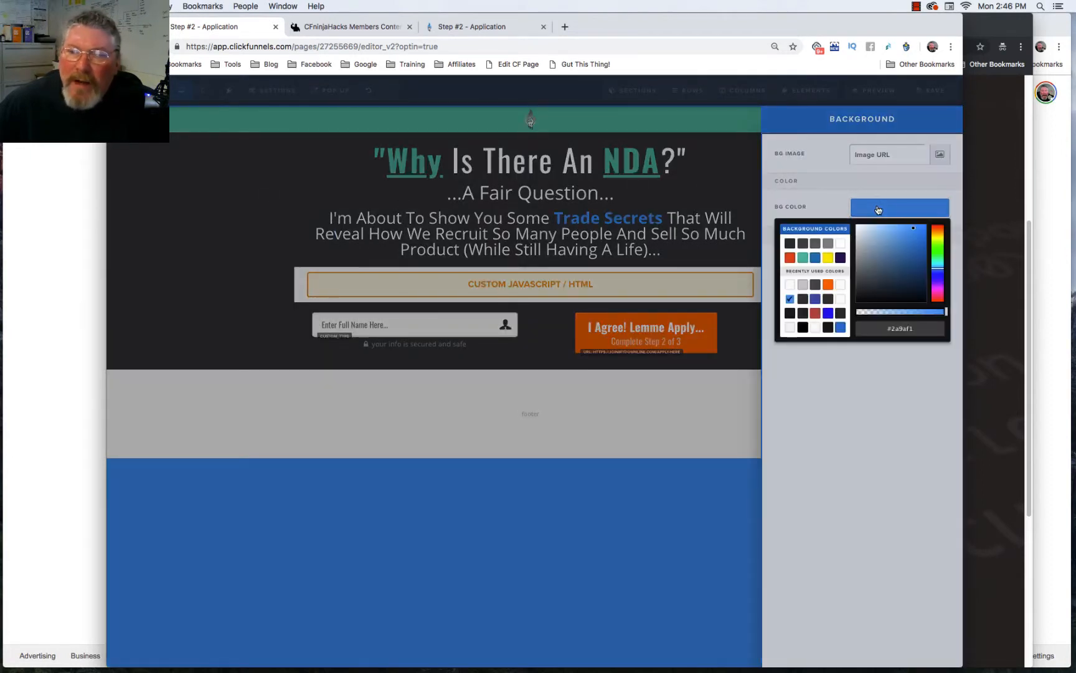
pyautogui.click(804, 258)
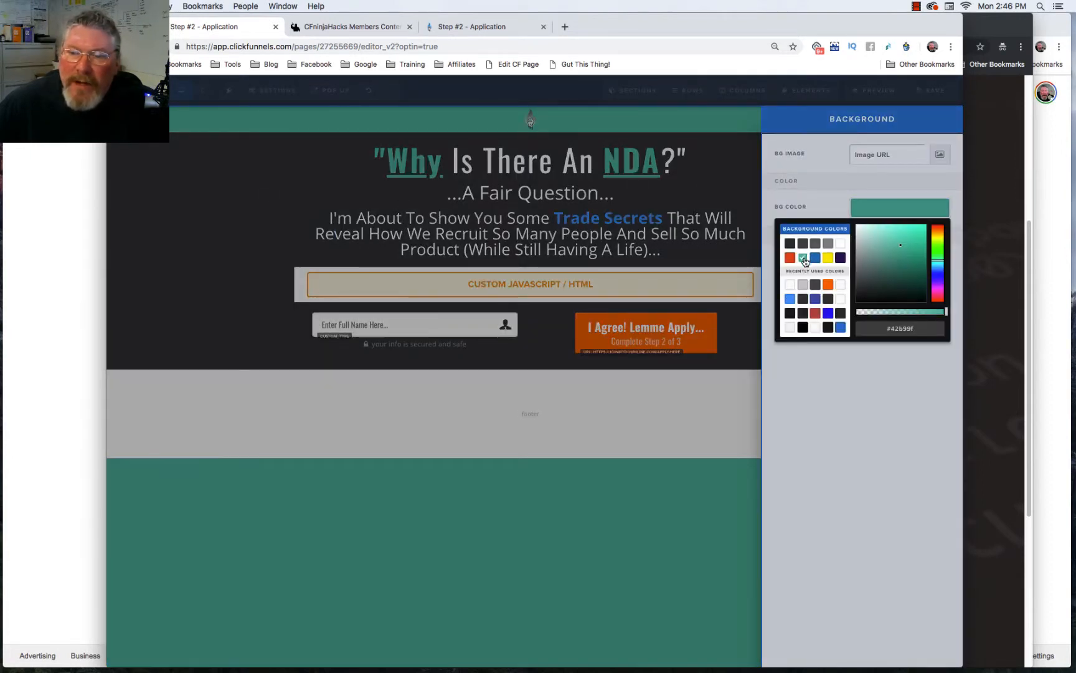
pyautogui.click(739, 202)
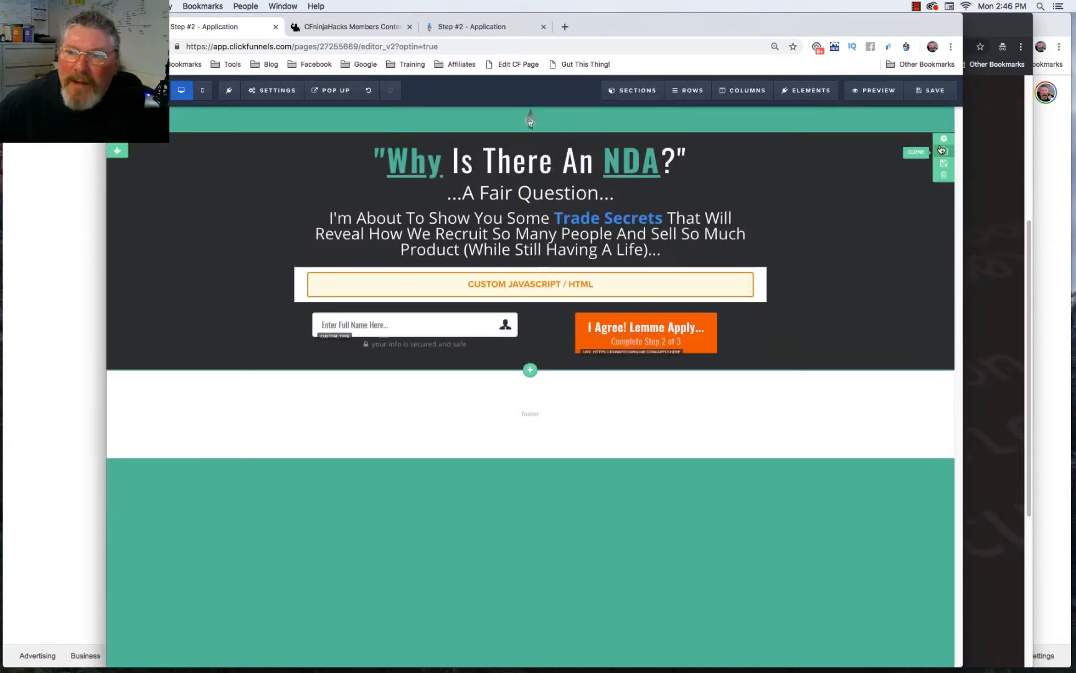
# Step: Check the dark section's background color and leave it unchanged
pyautogui.click(836, 235)
pyautogui.click(862, 335)
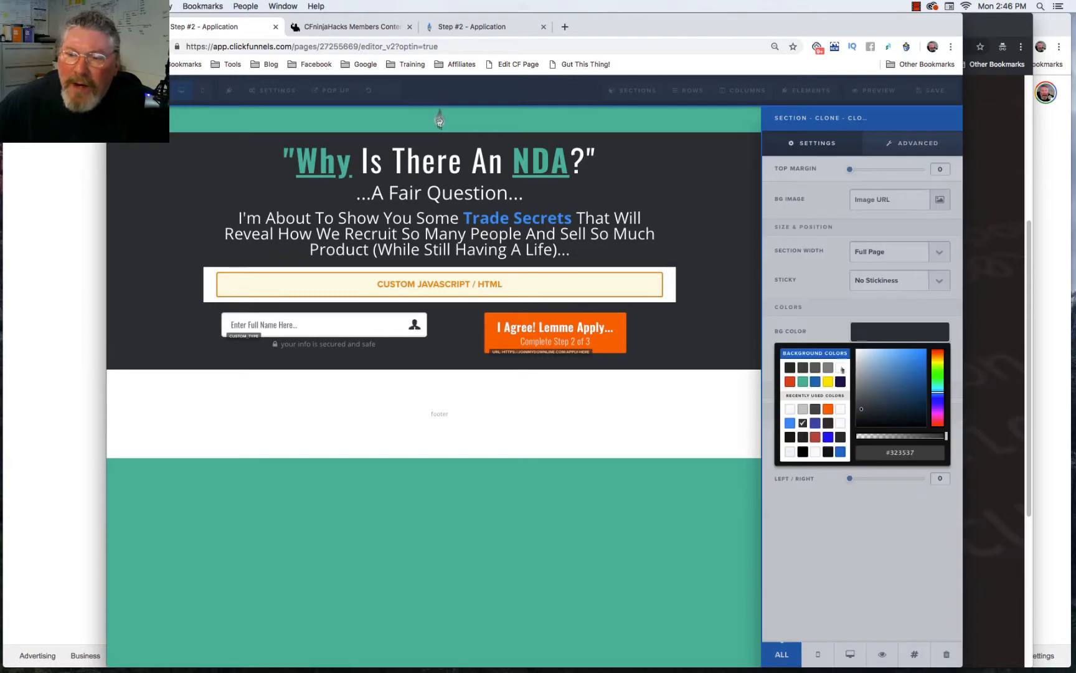
pyautogui.click(690, 180)
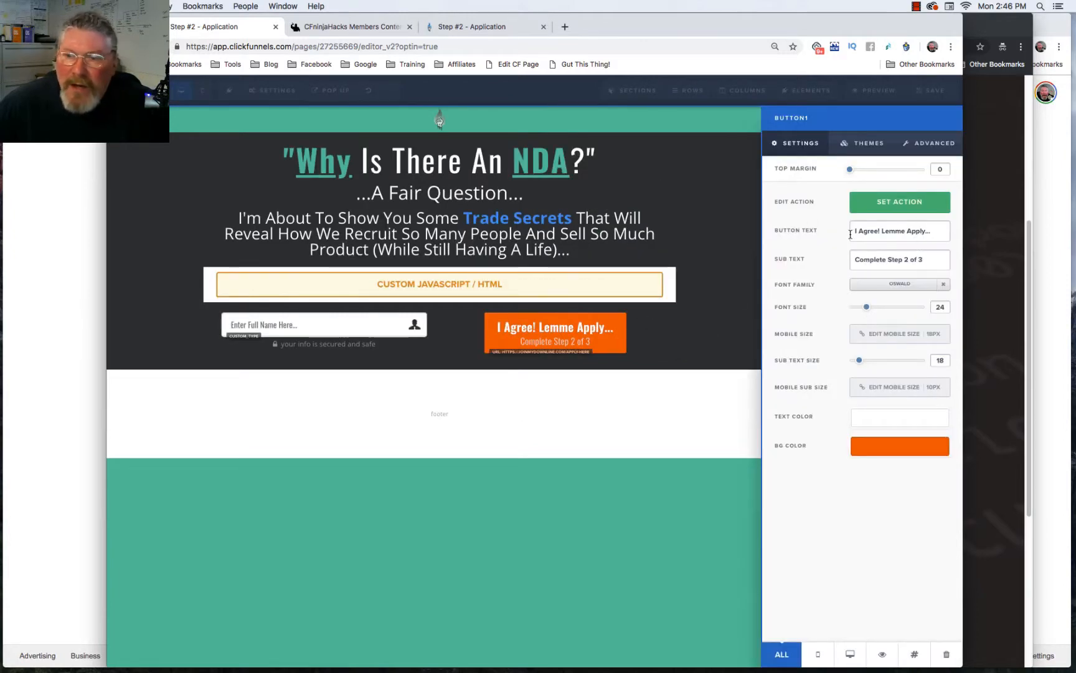
# Step: Give the 'I Agree! Lemme Apply...' button font size 22, sub text 18, and red #c14444 background
pyautogui.moveTo(863, 231); pyautogui.dragTo(914, 267)
pyautogui.moveTo(867, 307)
pyautogui.mouseDown()
pyautogui.moveTo(883, 311)
pyautogui.moveTo(865, 312)
pyautogui.mouseUp()
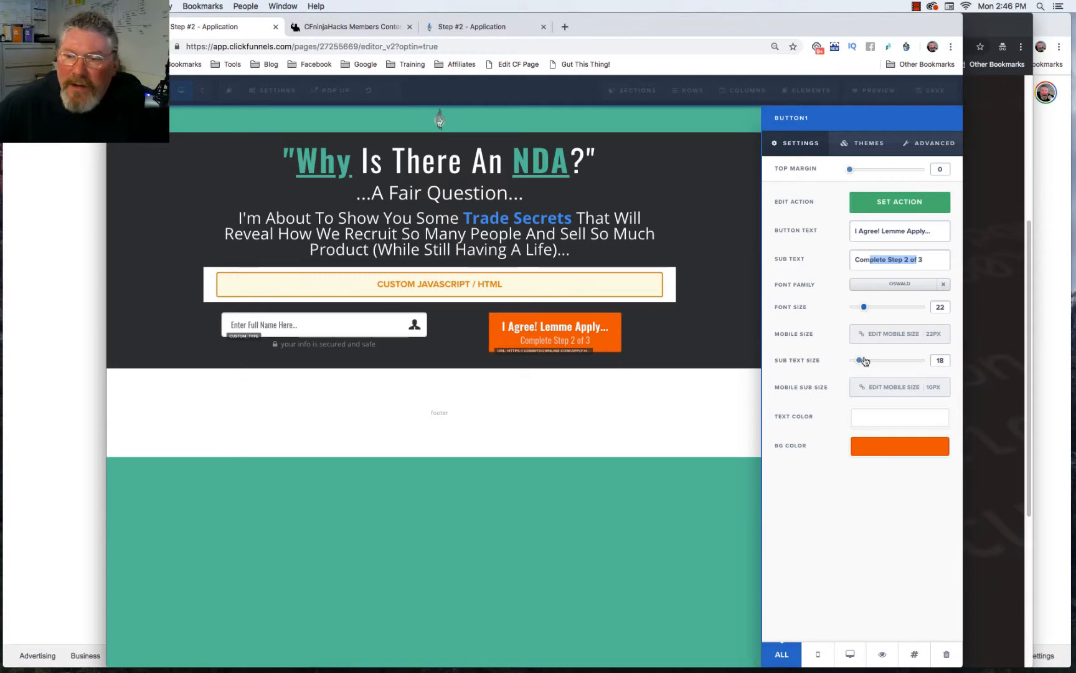
pyautogui.moveTo(862, 364)
pyautogui.mouseDown()
pyautogui.moveTo(879, 365)
pyautogui.moveTo(859, 365)
pyautogui.mouseUp()
pyautogui.click(872, 445)
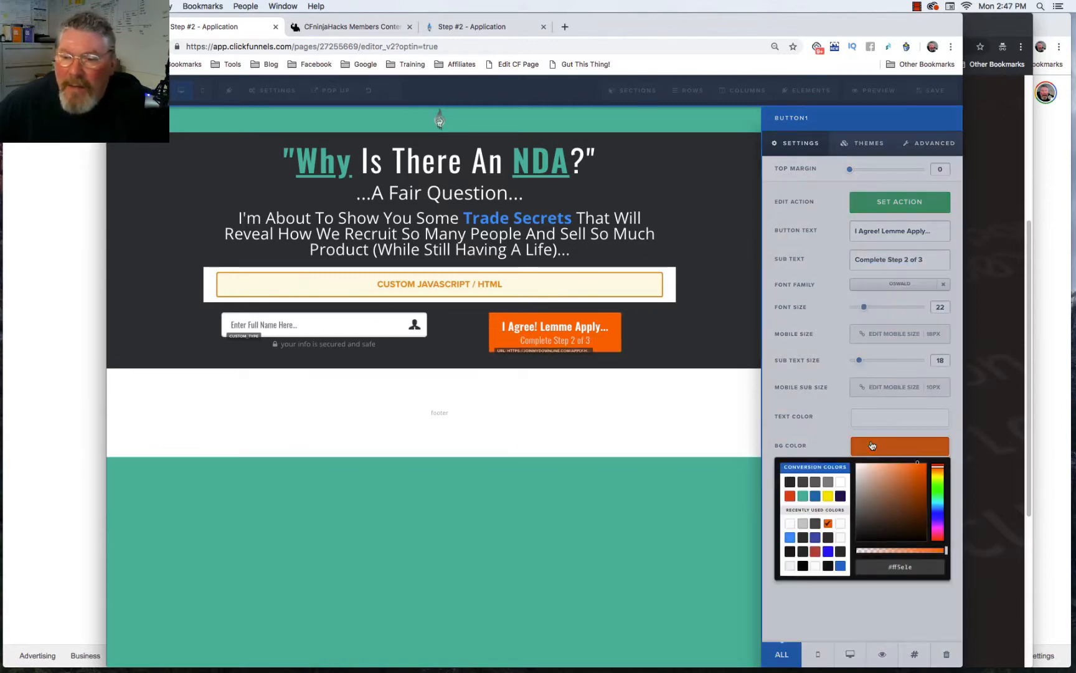
pyautogui.click(817, 552)
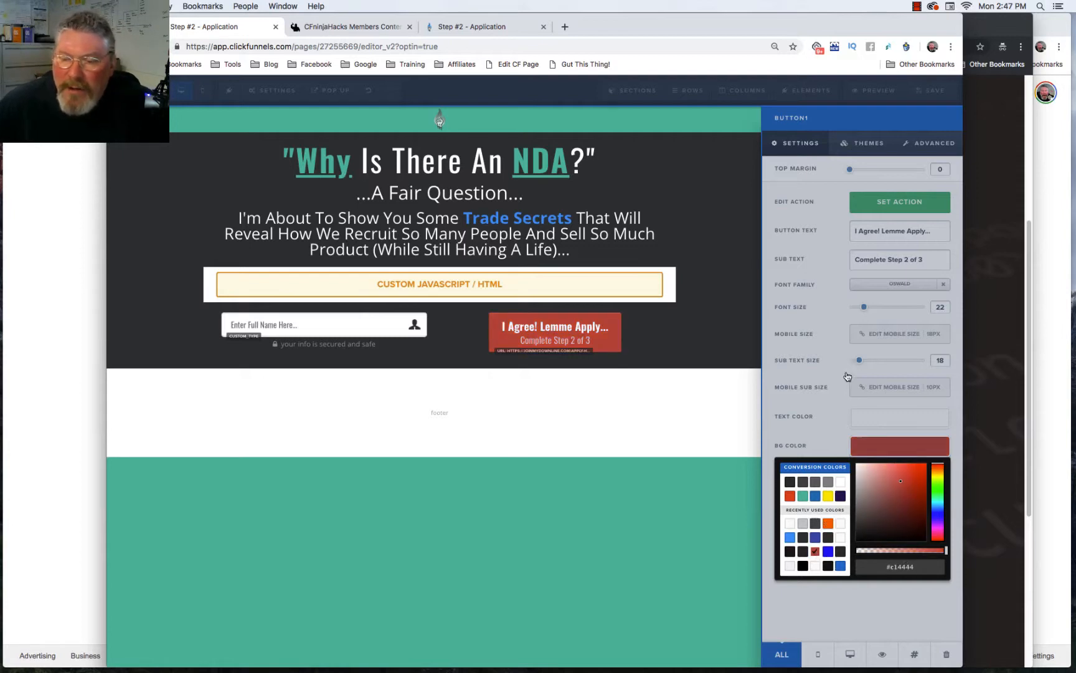
pyautogui.click(779, 330)
pyautogui.click(740, 330)
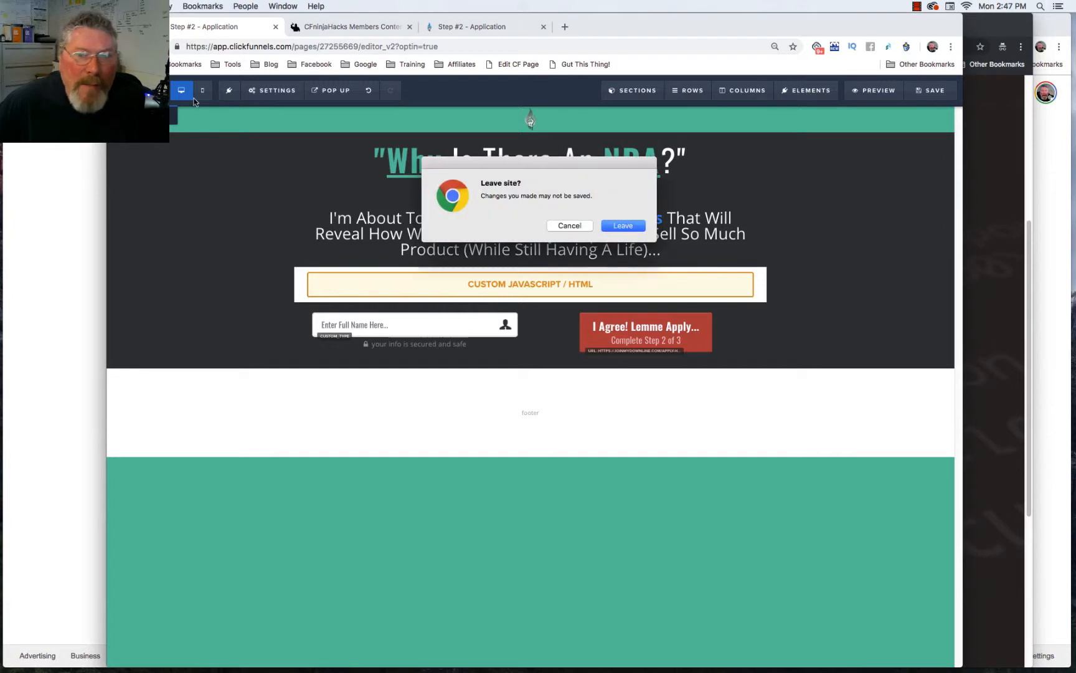
# Step: Leave the NDA editor and open the Apply Here step's page for editing
pyautogui.click(623, 225)
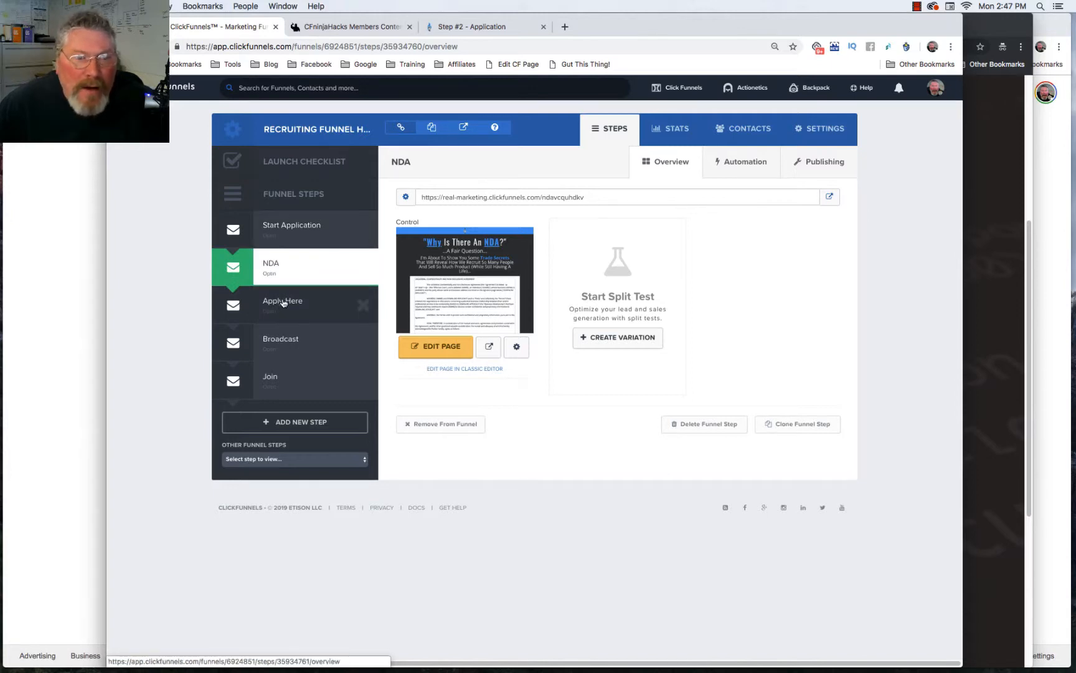
pyautogui.click(283, 303)
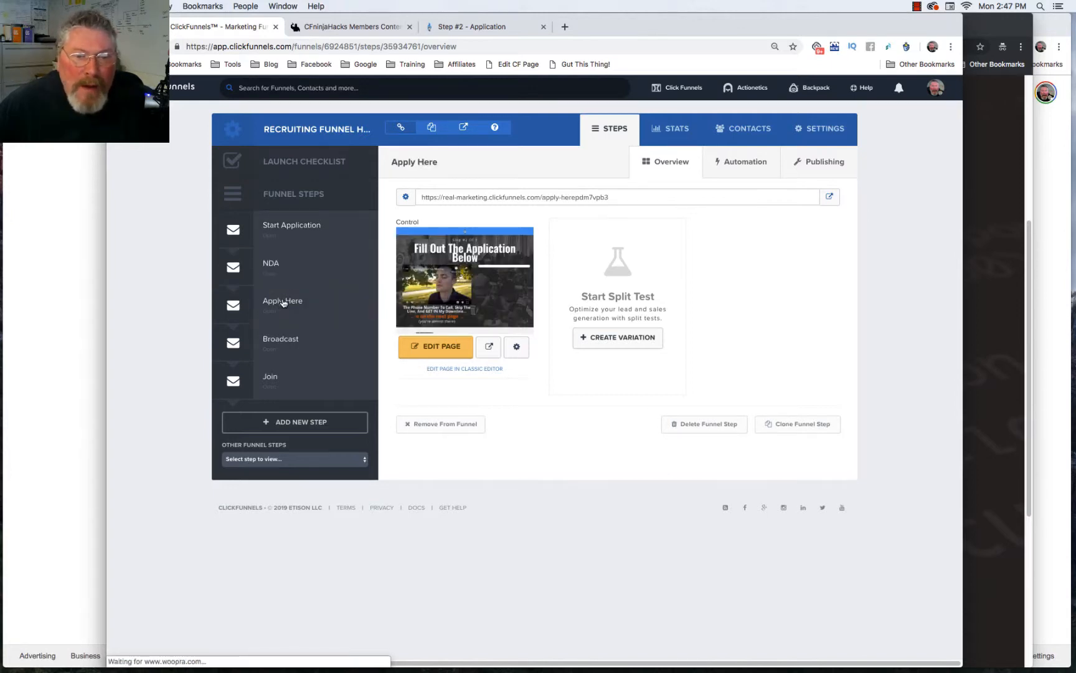
pyautogui.click(424, 349)
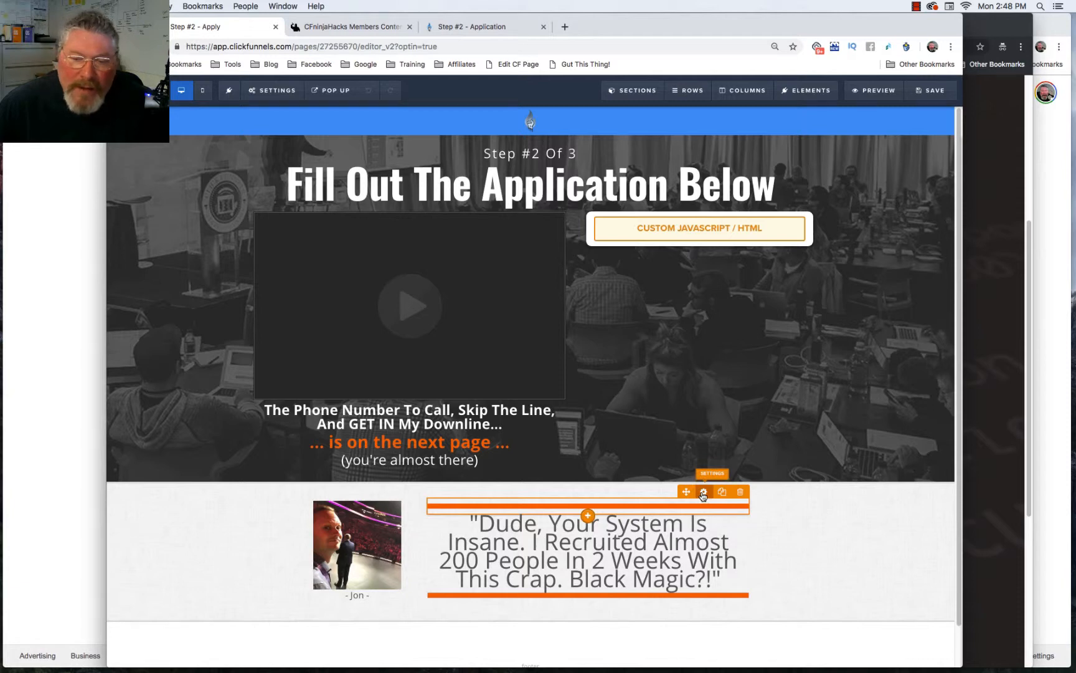
# Step: Center the divider above the testimonial quote at 50 Percent width
pyautogui.click(703, 492)
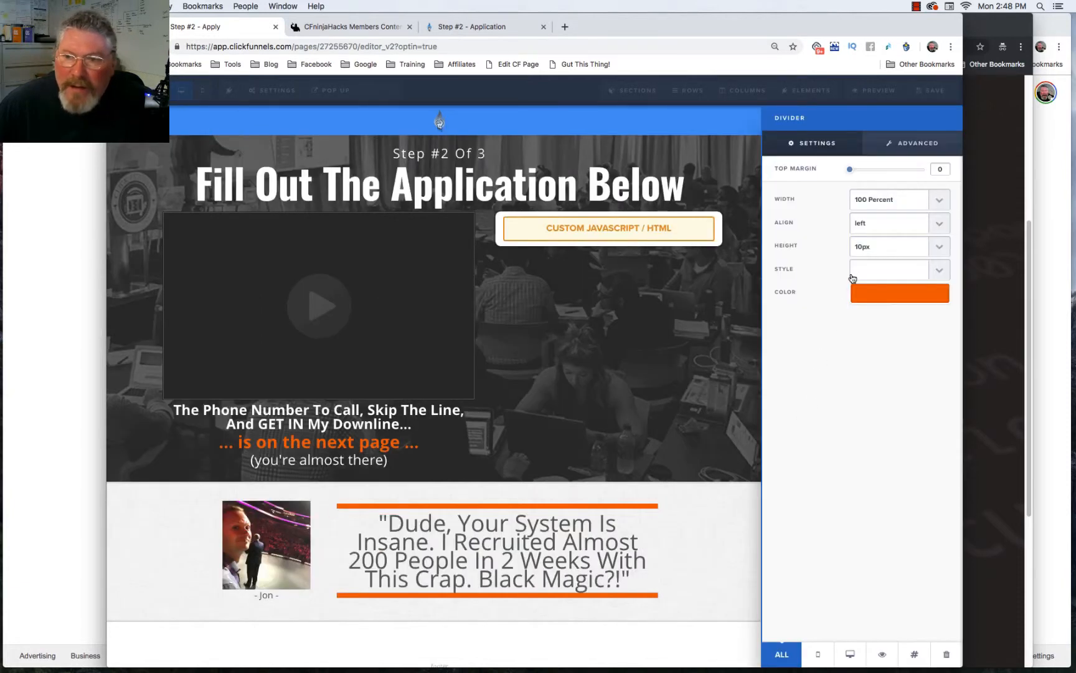
pyautogui.click(872, 224)
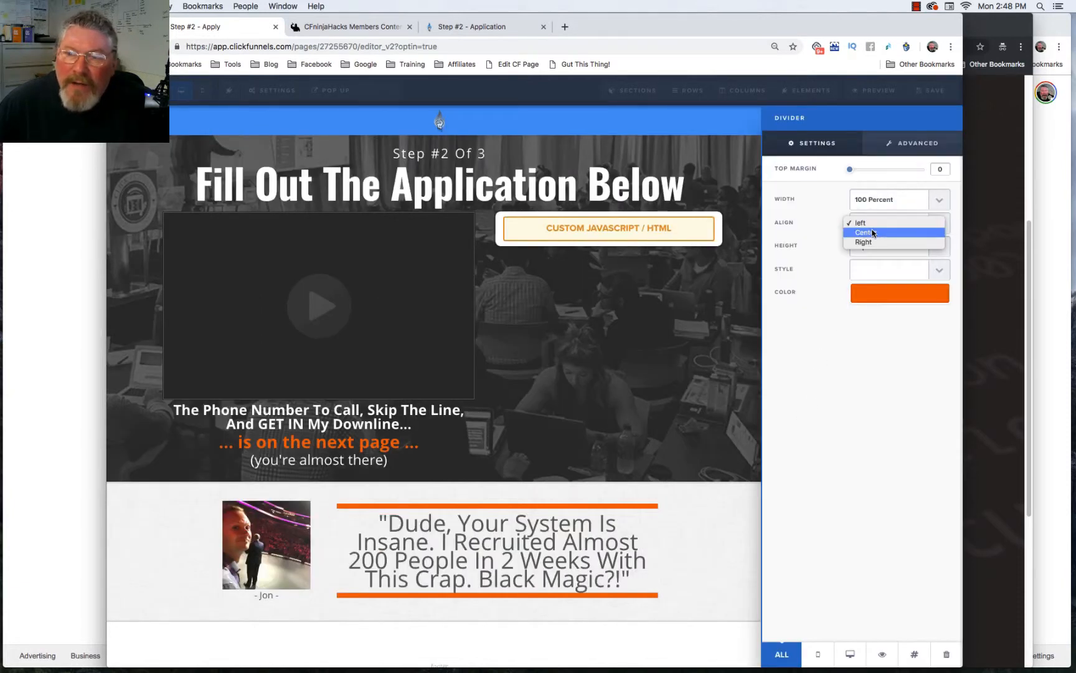
pyautogui.click(872, 233)
pyautogui.click(883, 197)
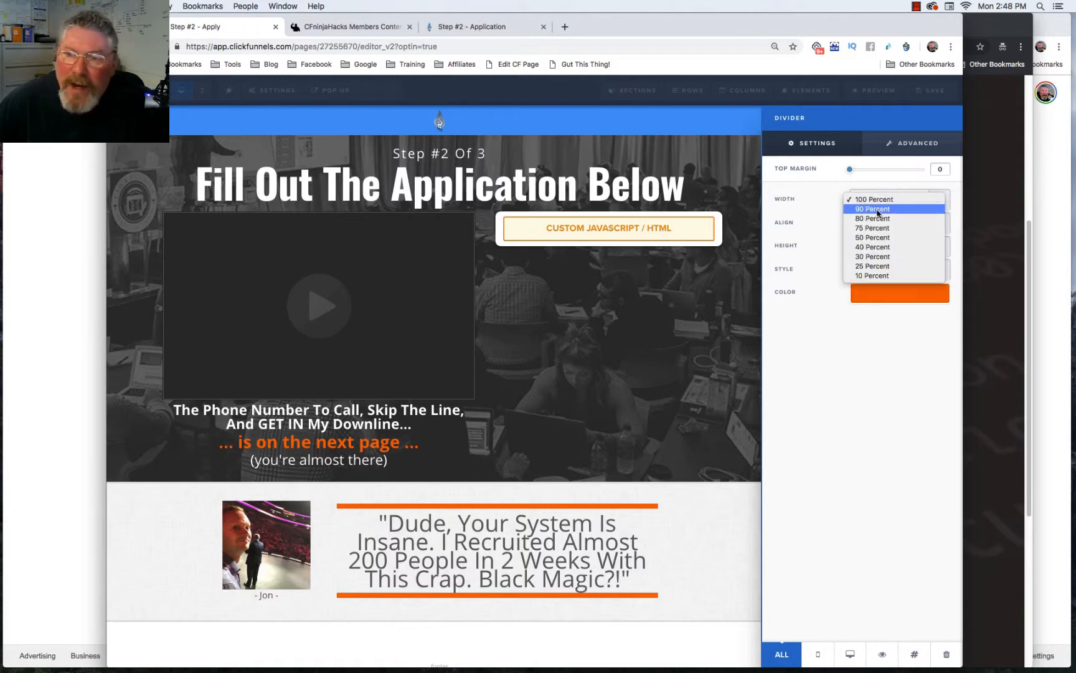
pyautogui.click(876, 239)
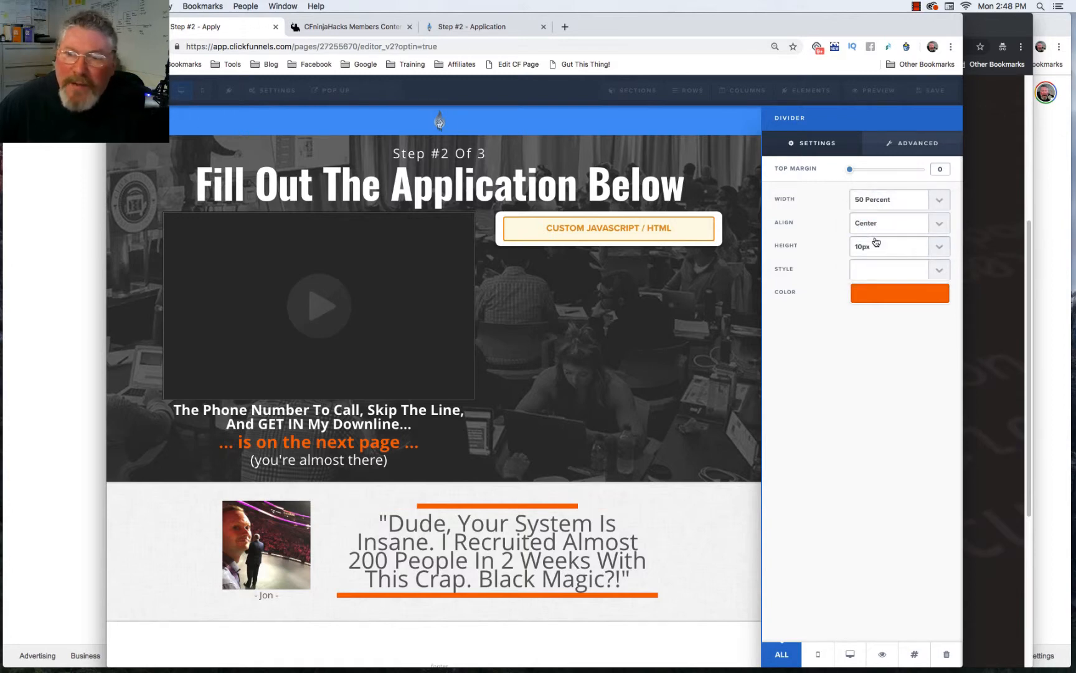
pyautogui.click(870, 225)
pyautogui.click(871, 225)
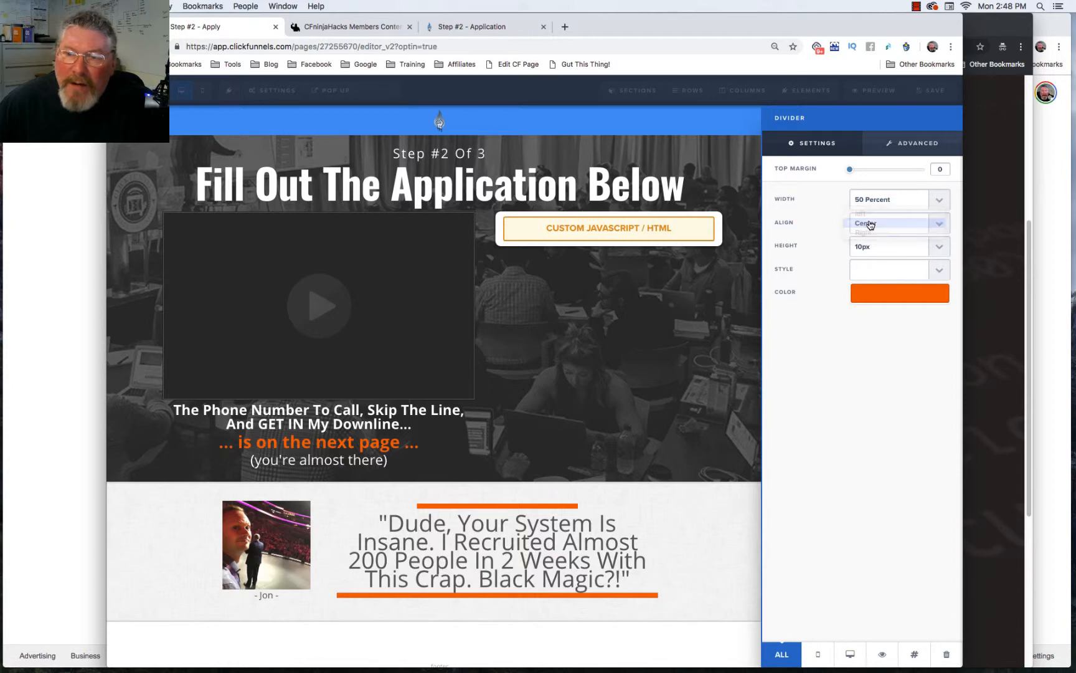
# Step: Make the divider teal #42b99f and 20px high
pyautogui.click(873, 247)
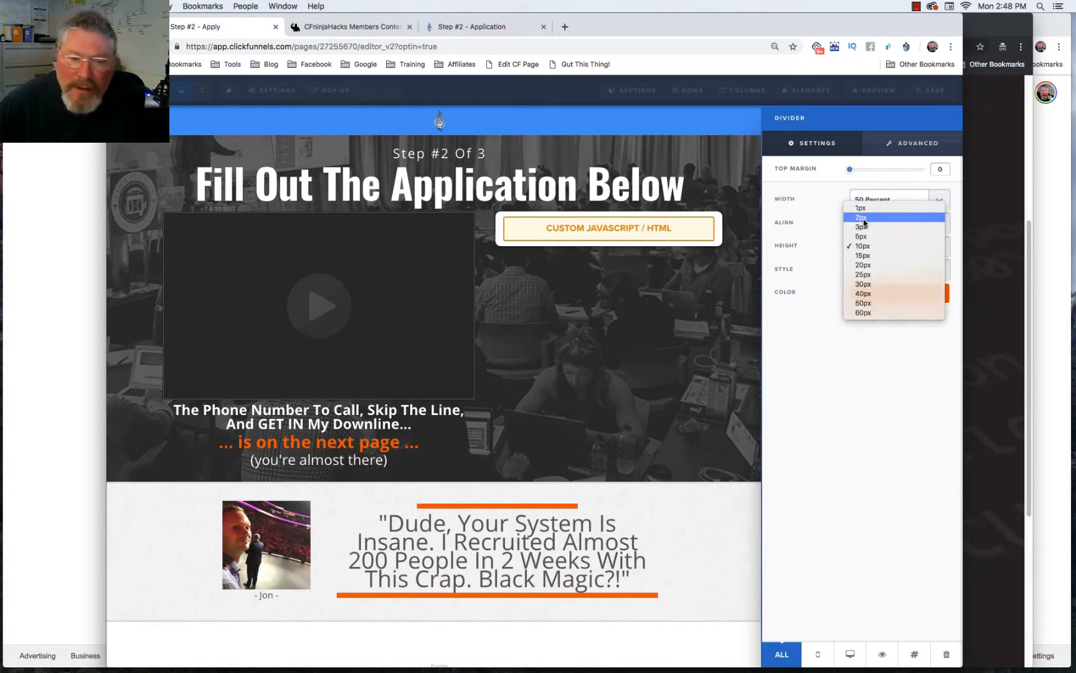
pyautogui.click(864, 218)
pyautogui.click(878, 295)
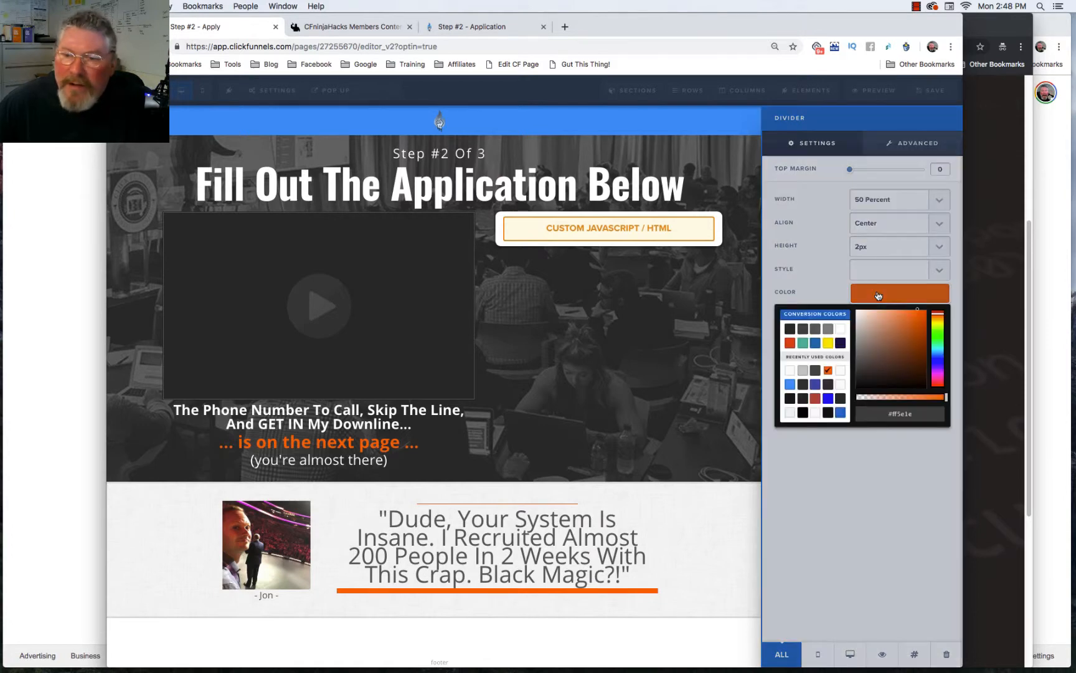
pyautogui.click(789, 331)
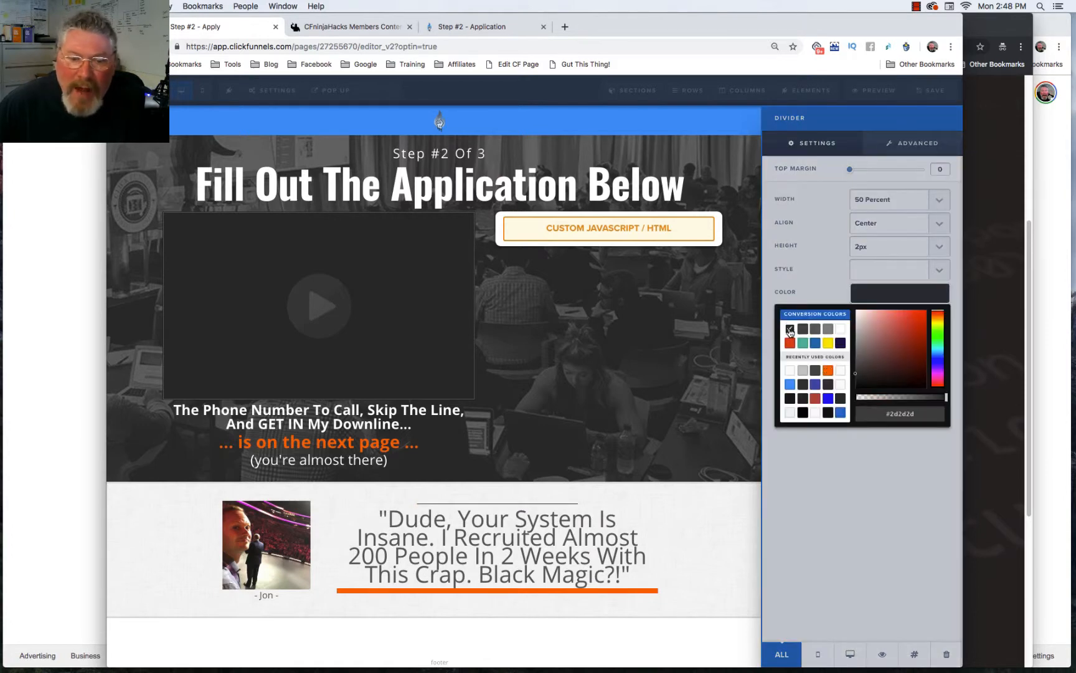
pyautogui.click(803, 343)
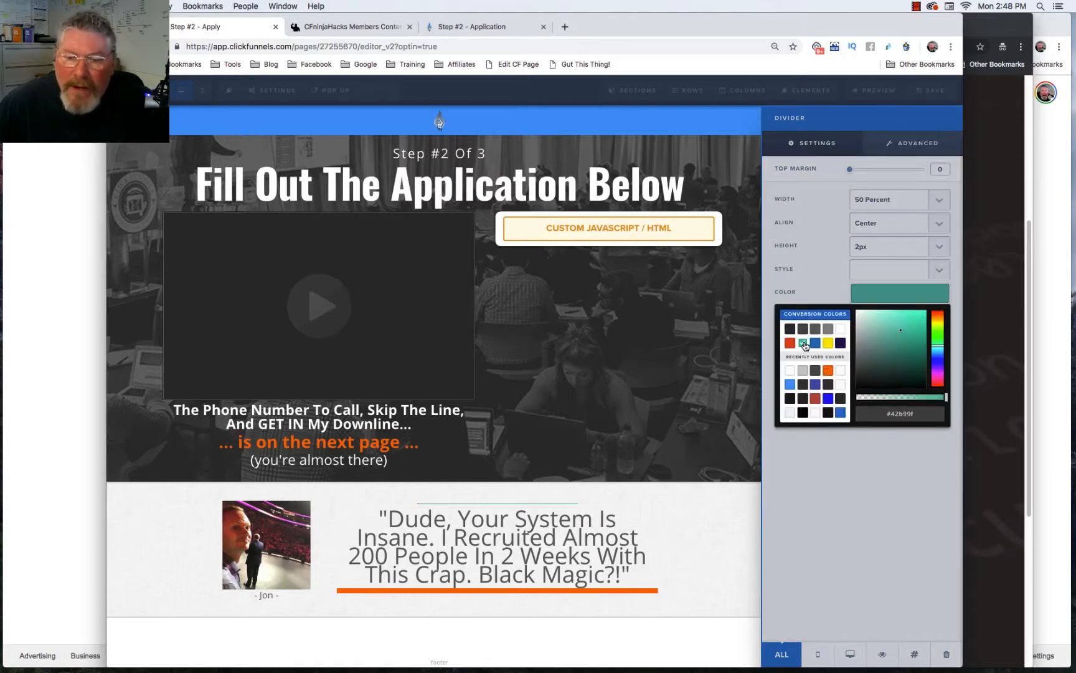
pyautogui.click(829, 274)
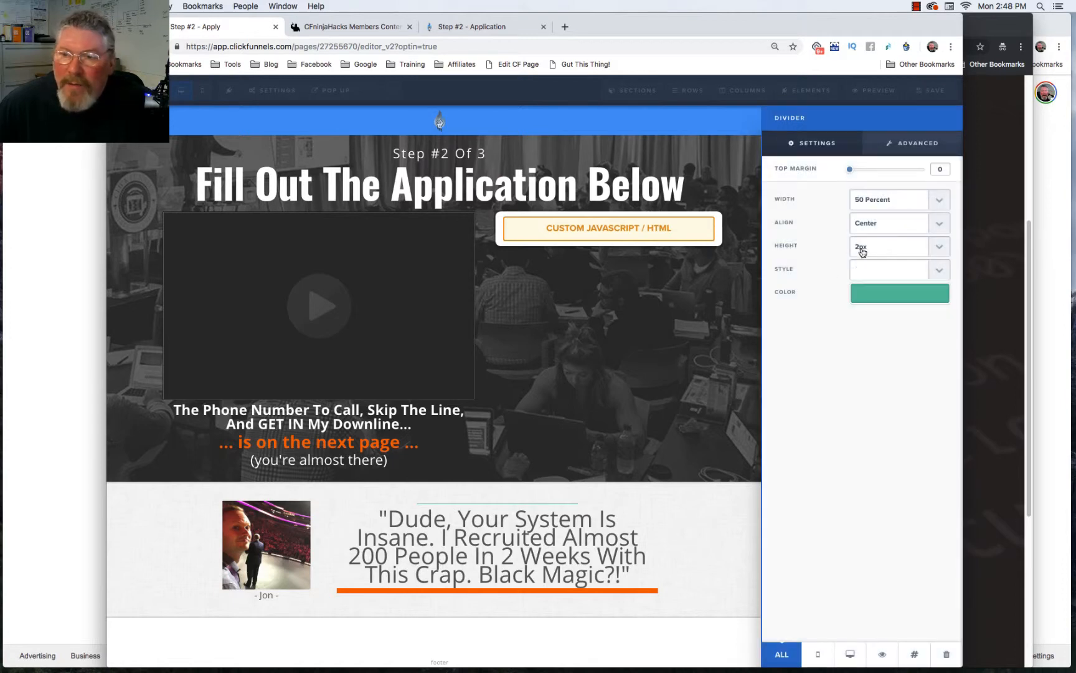
pyautogui.click(860, 248)
pyautogui.click(863, 294)
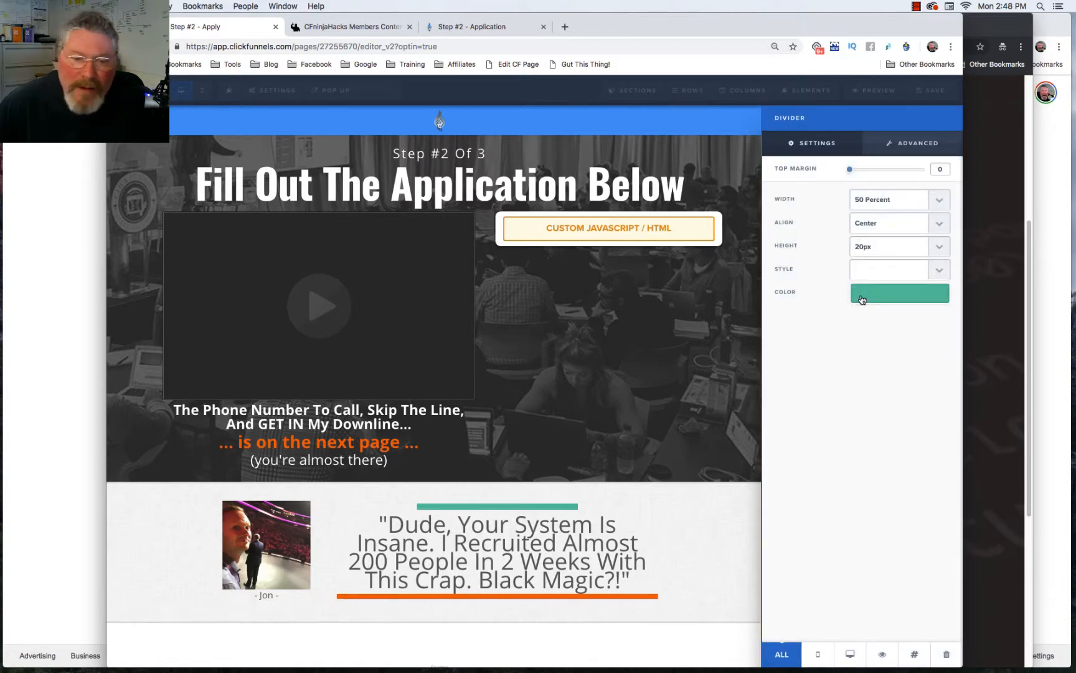
pyautogui.click(912, 146)
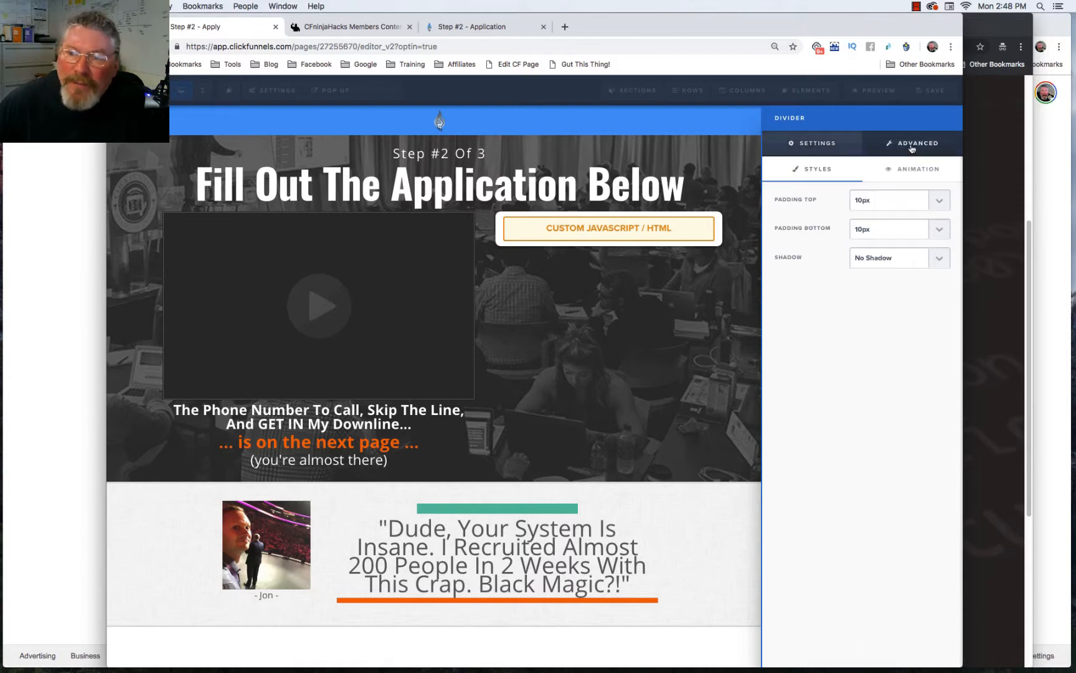
# Step: Give the divider a Bottom Dark shadow
pyautogui.click(876, 263)
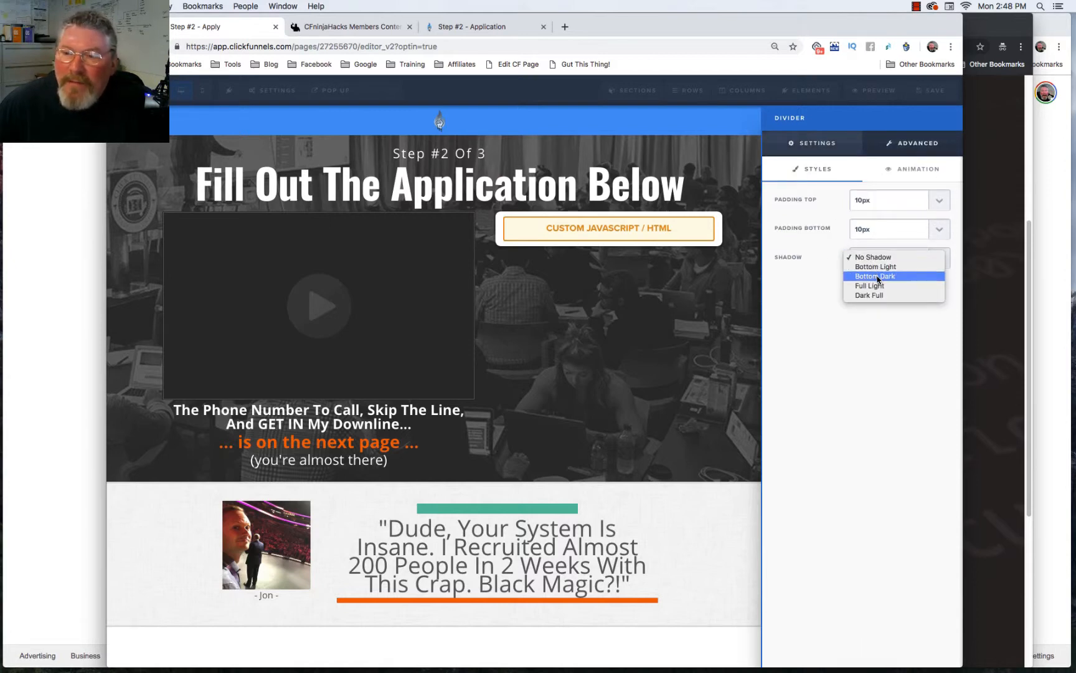
pyautogui.click(877, 278)
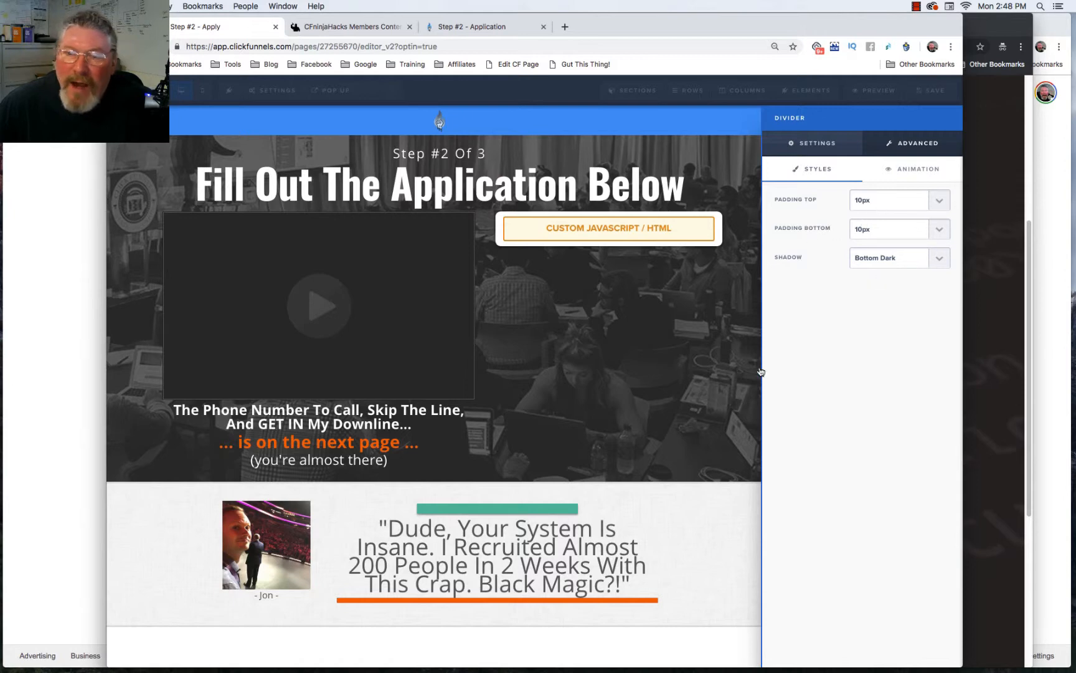
pyautogui.click(537, 513)
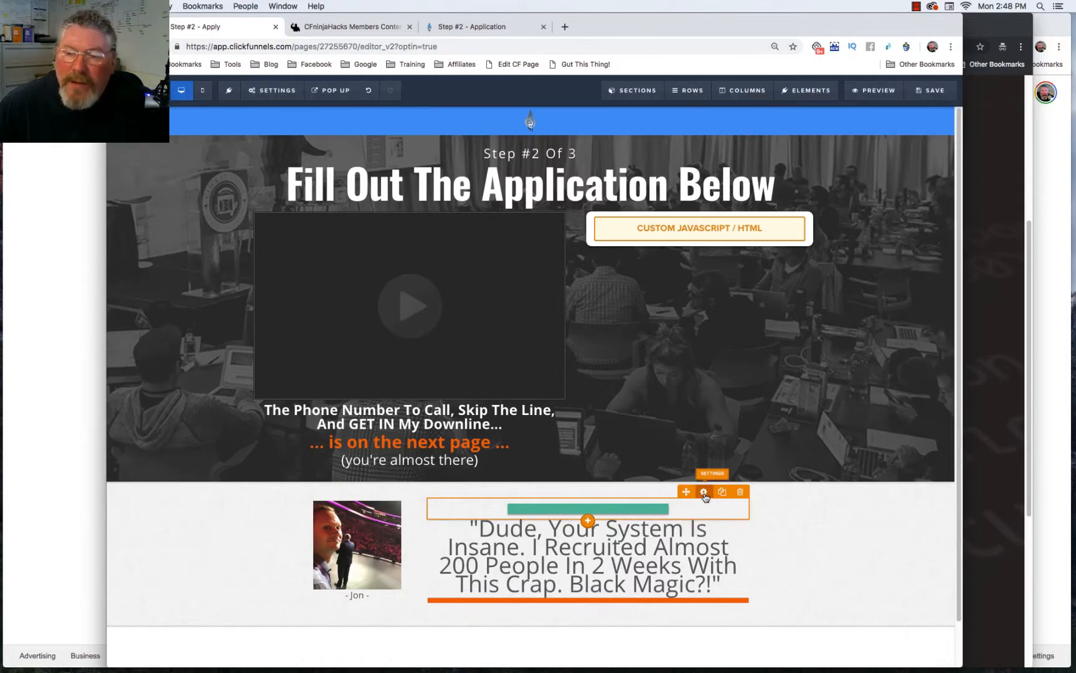
# Step: Change the divider's color to white #ffffff
pyautogui.click(705, 493)
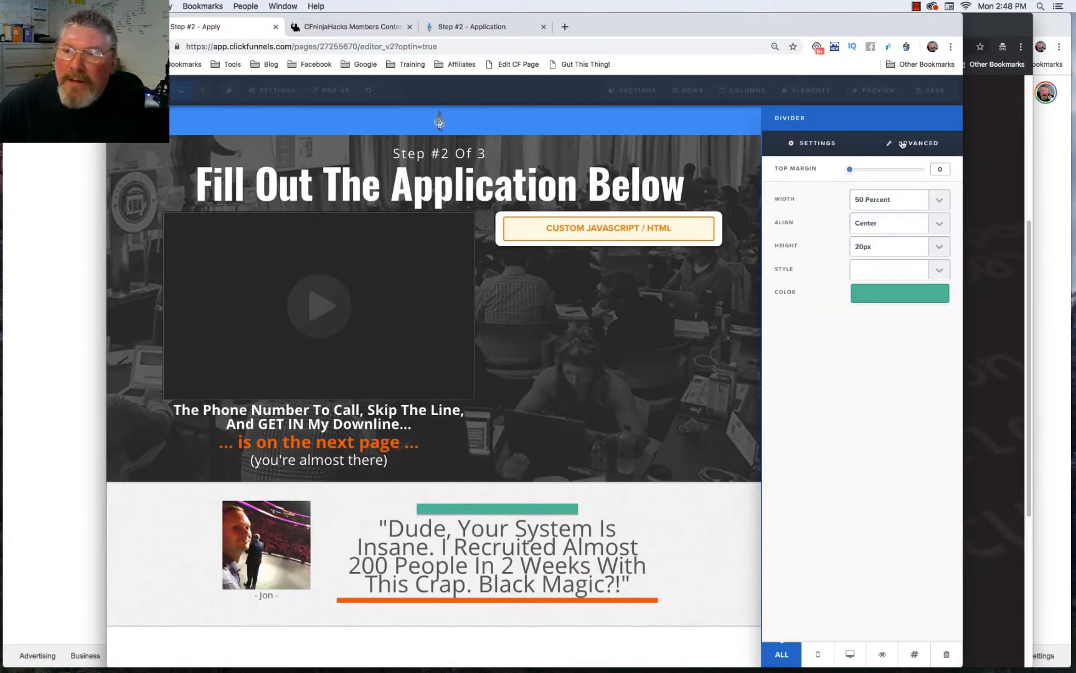
pyautogui.click(903, 145)
pyautogui.click(820, 148)
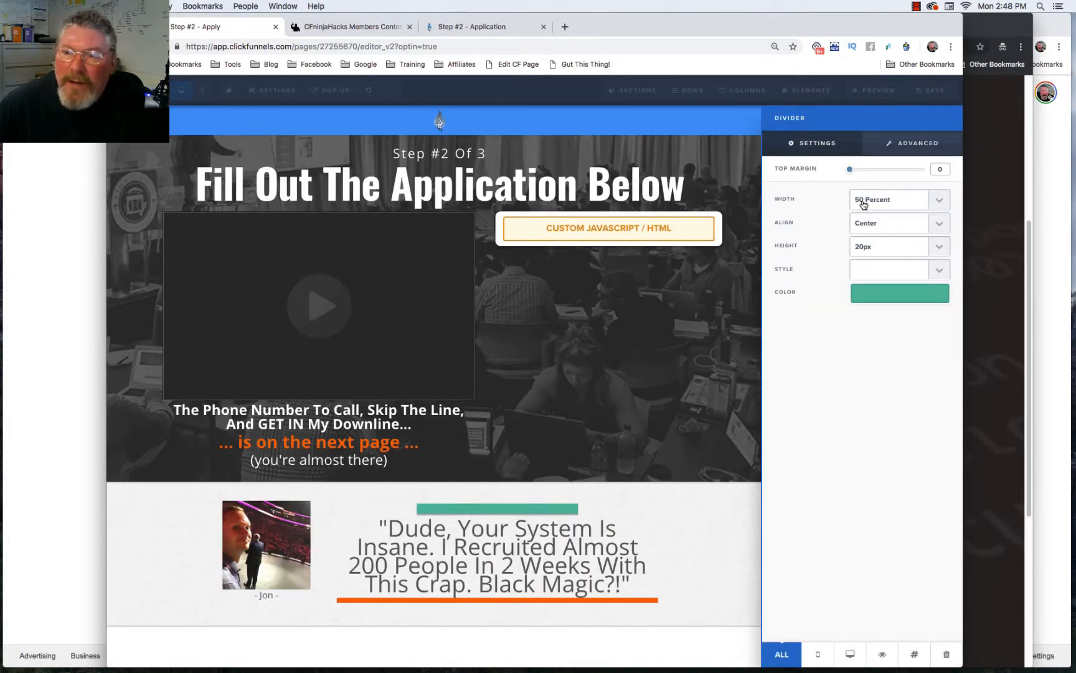
pyautogui.click(882, 295)
pyautogui.click(842, 330)
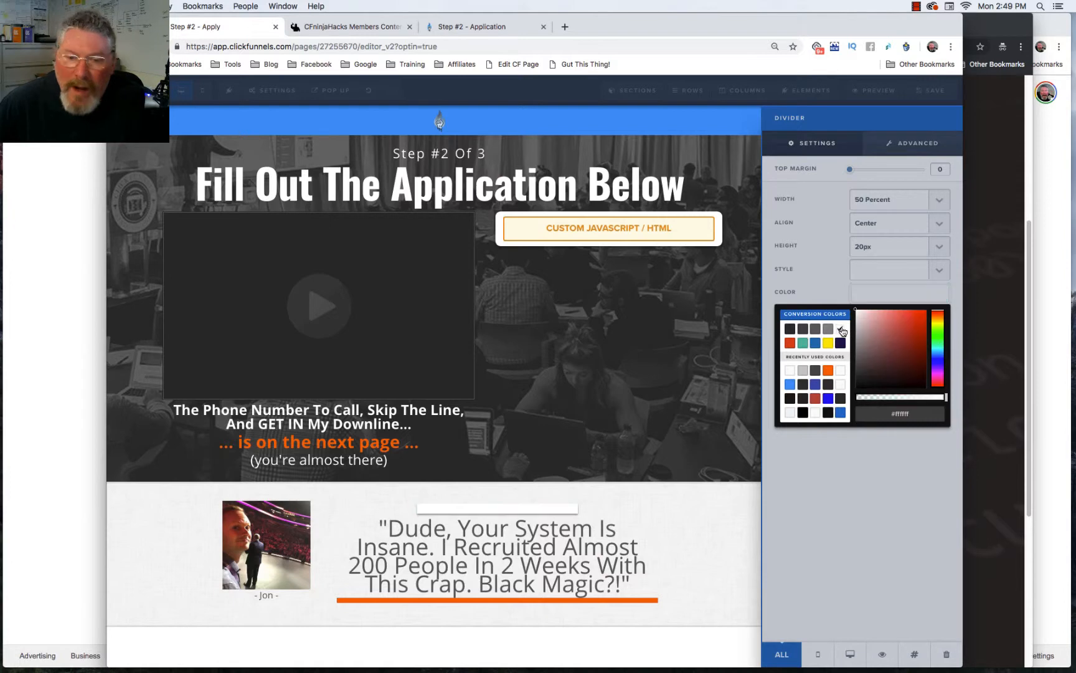
pyautogui.click(656, 503)
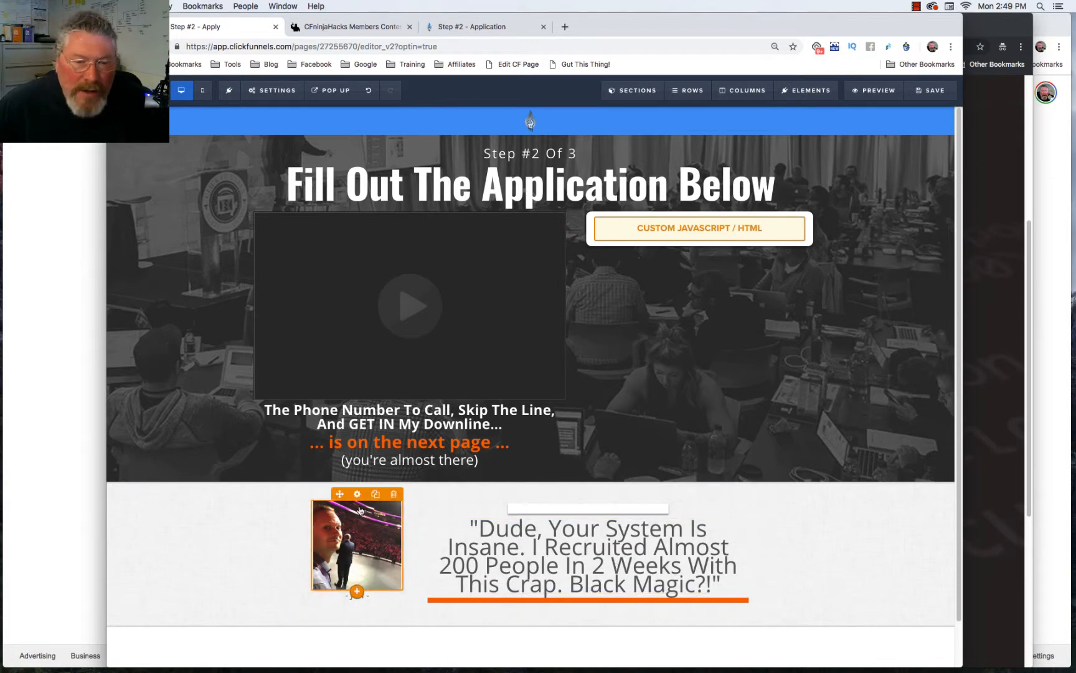
pyautogui.click(358, 496)
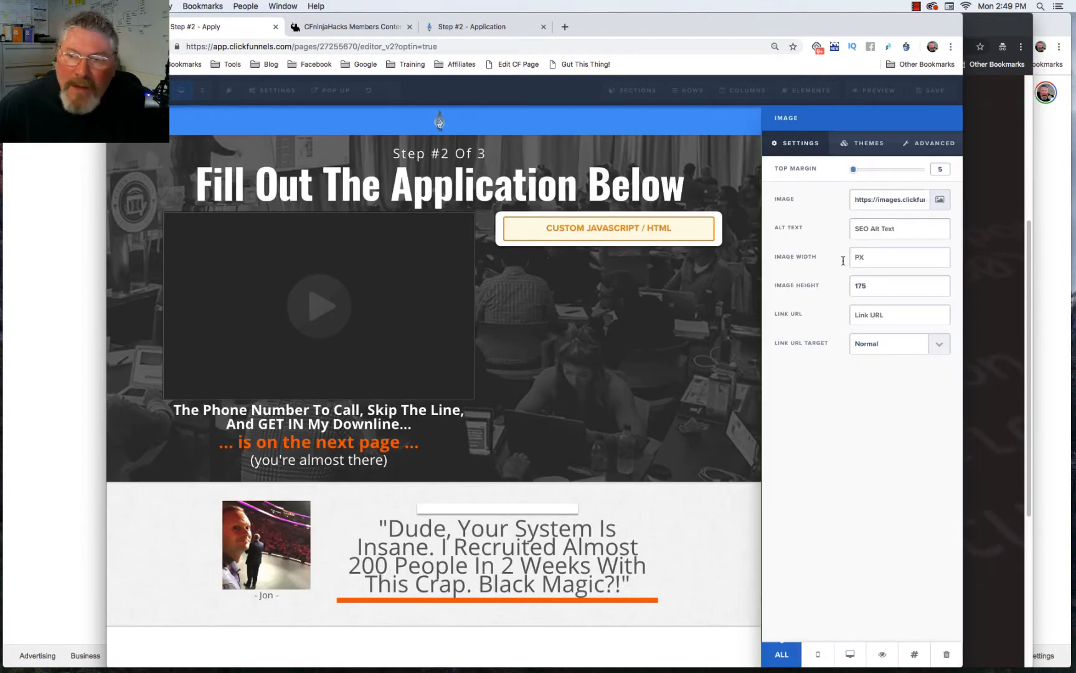
pyautogui.click(939, 200)
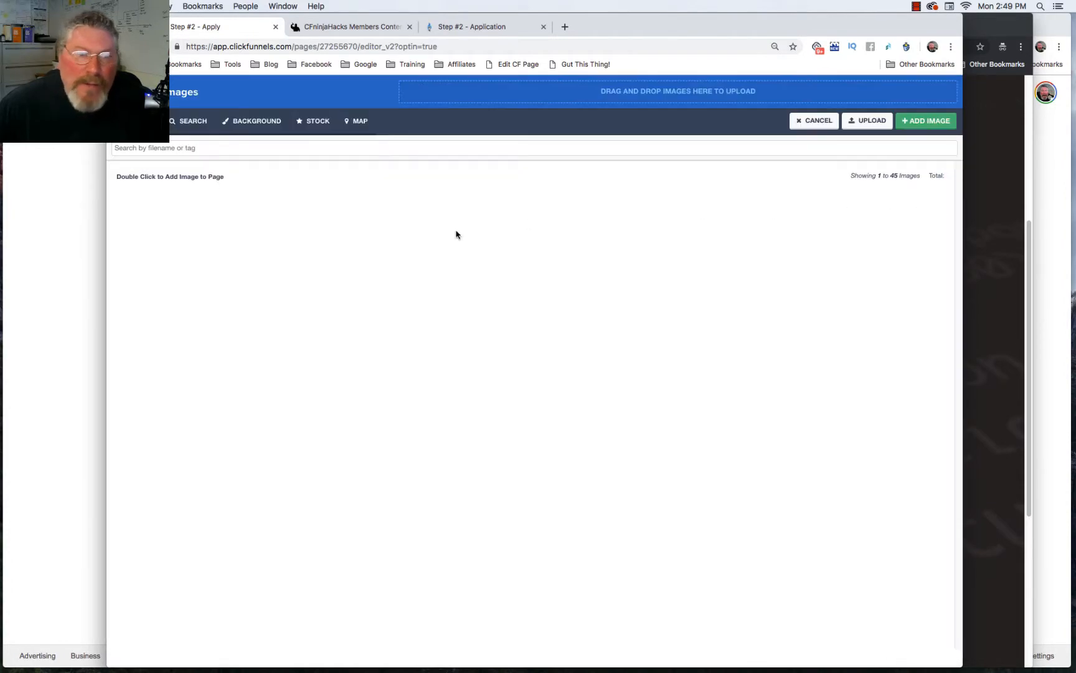
pyautogui.click(817, 121)
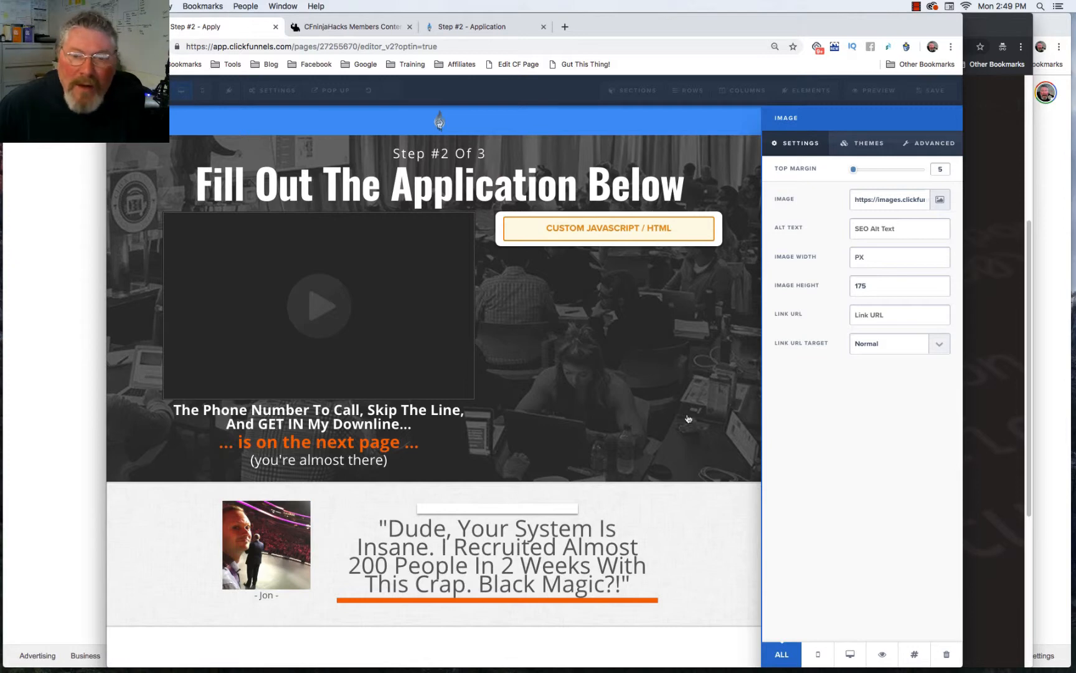
pyautogui.click(604, 325)
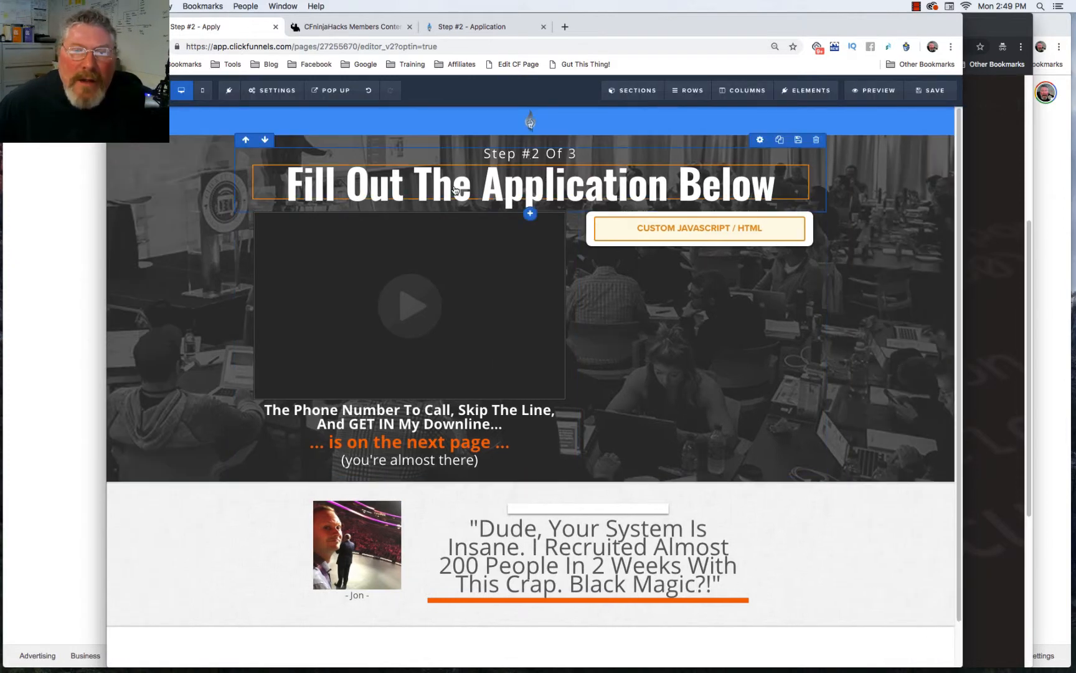
# Step: Look over the headline's font options and the page-wide typography settings
pyautogui.click(411, 190)
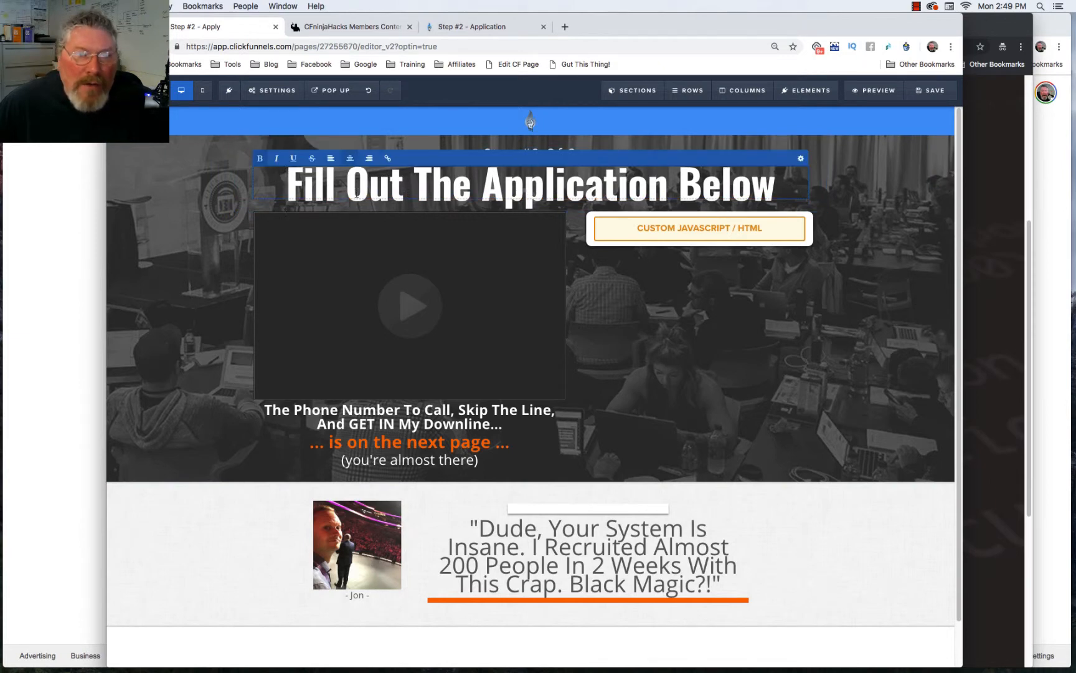
pyautogui.click(801, 160)
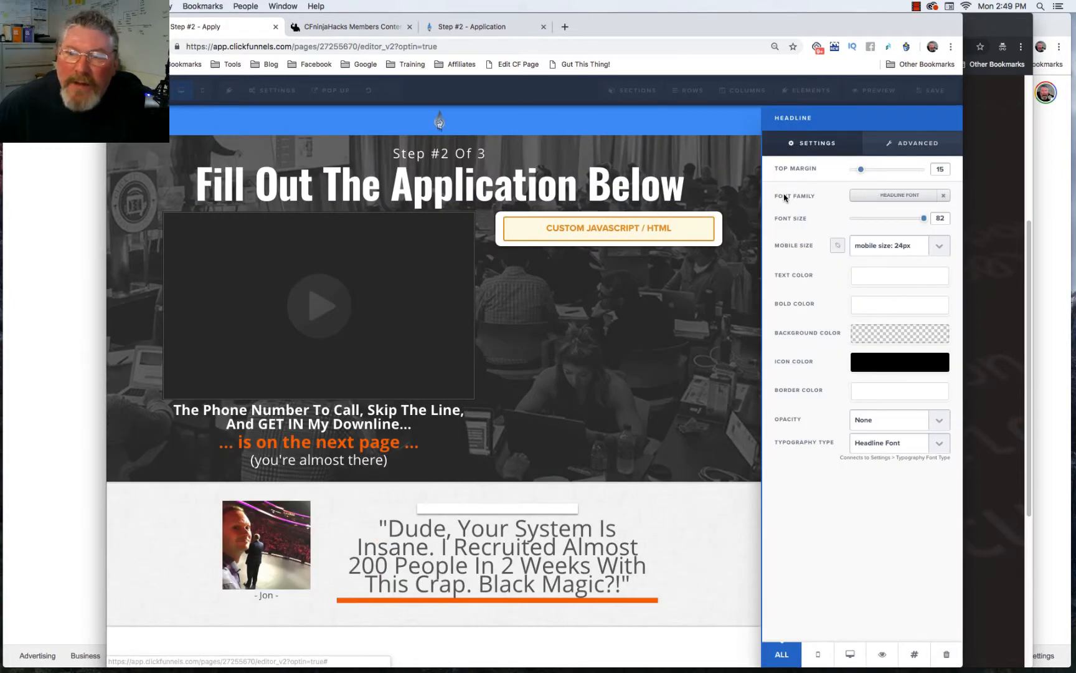
pyautogui.click(882, 197)
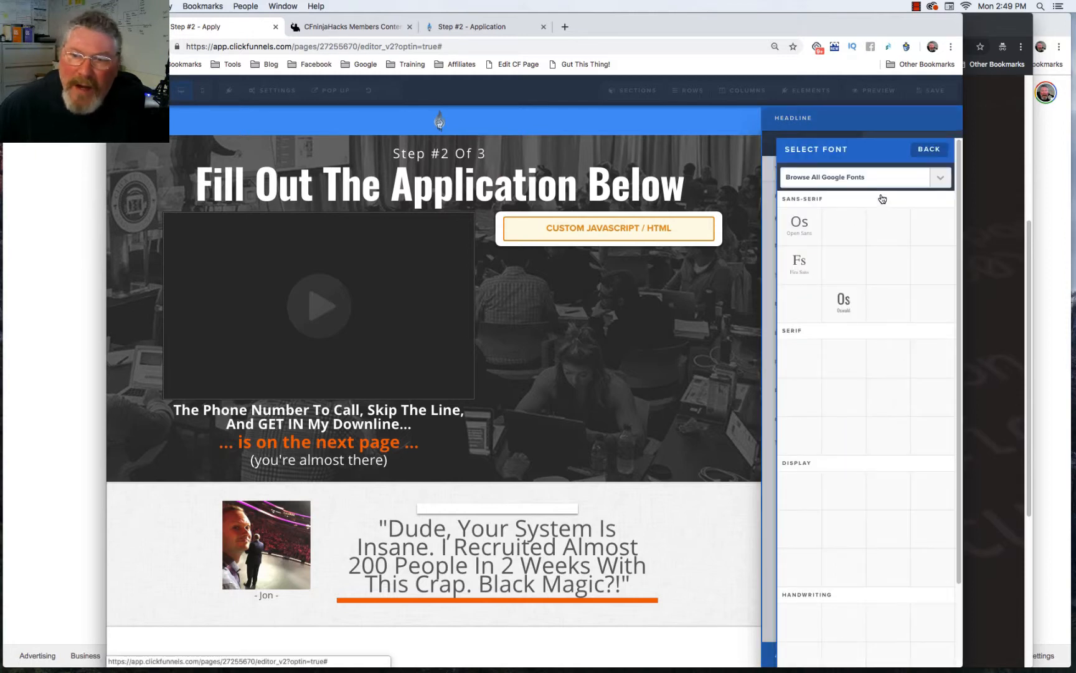
pyautogui.click(280, 90)
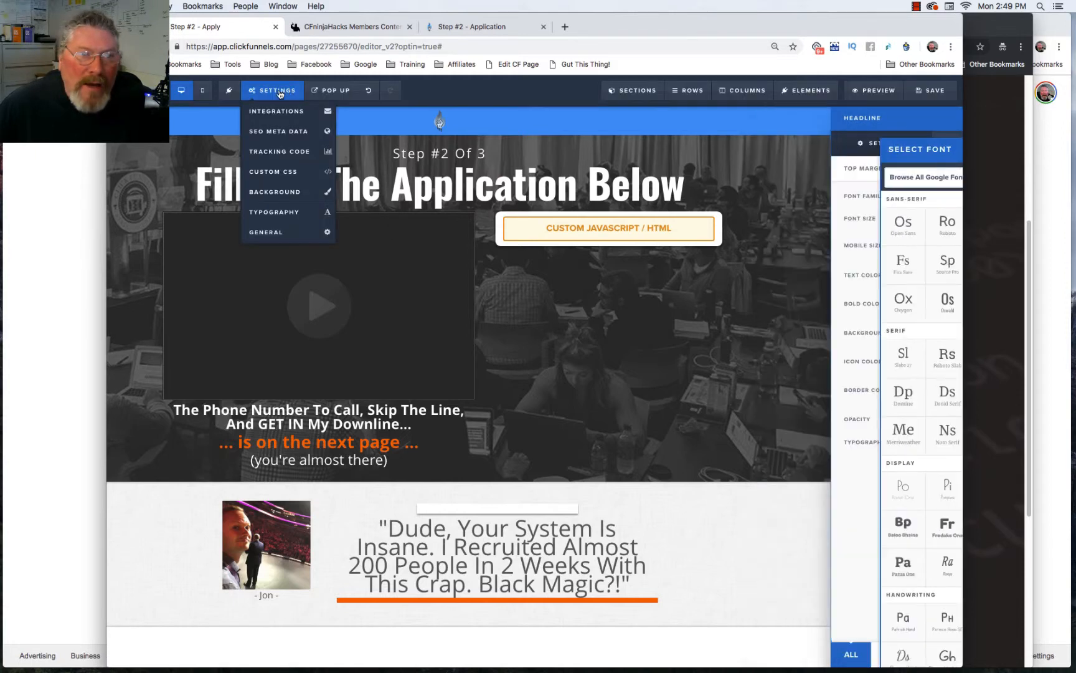
pyautogui.click(275, 213)
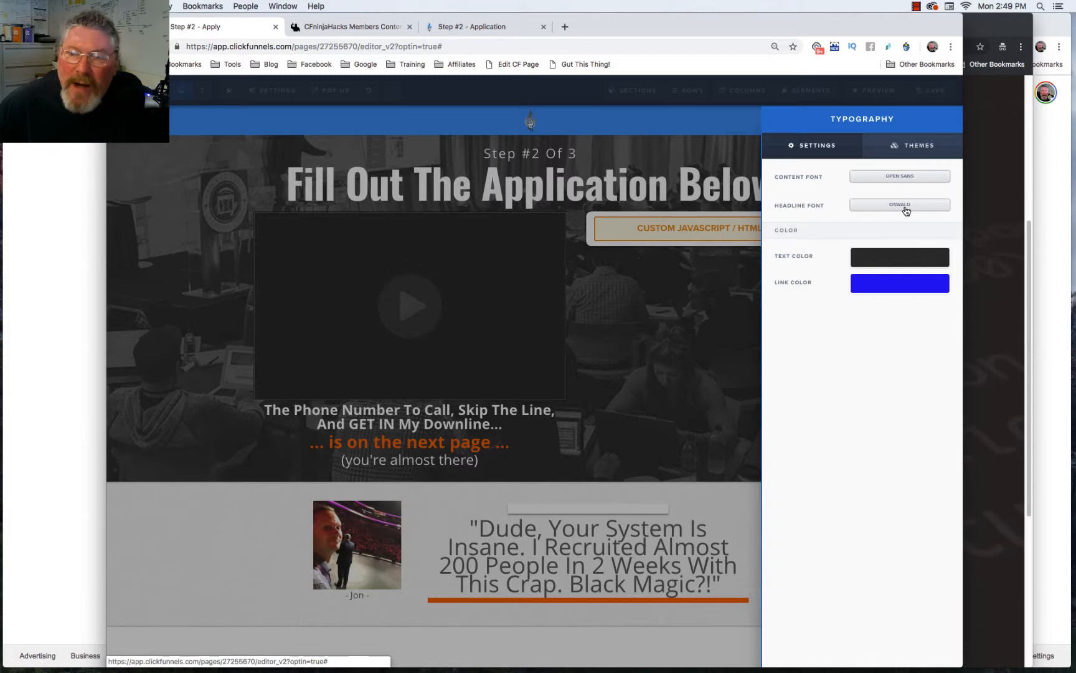
pyautogui.click(576, 167)
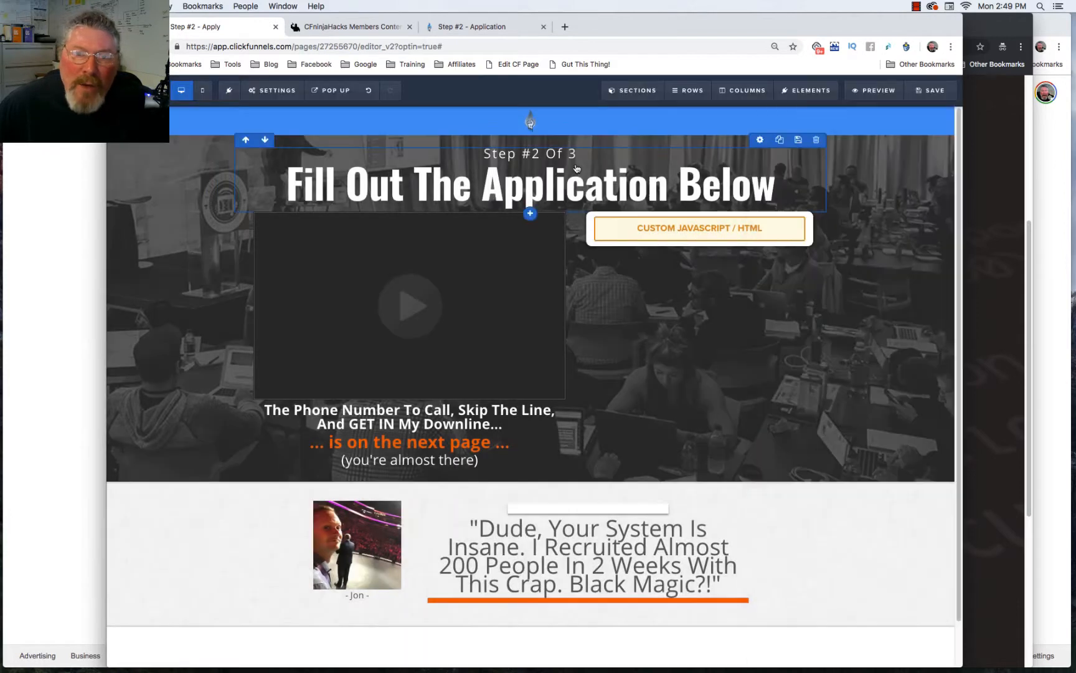
# Step: Browse the Google font grid for the 'Fill Out The Application Below' headline
pyautogui.click(569, 193)
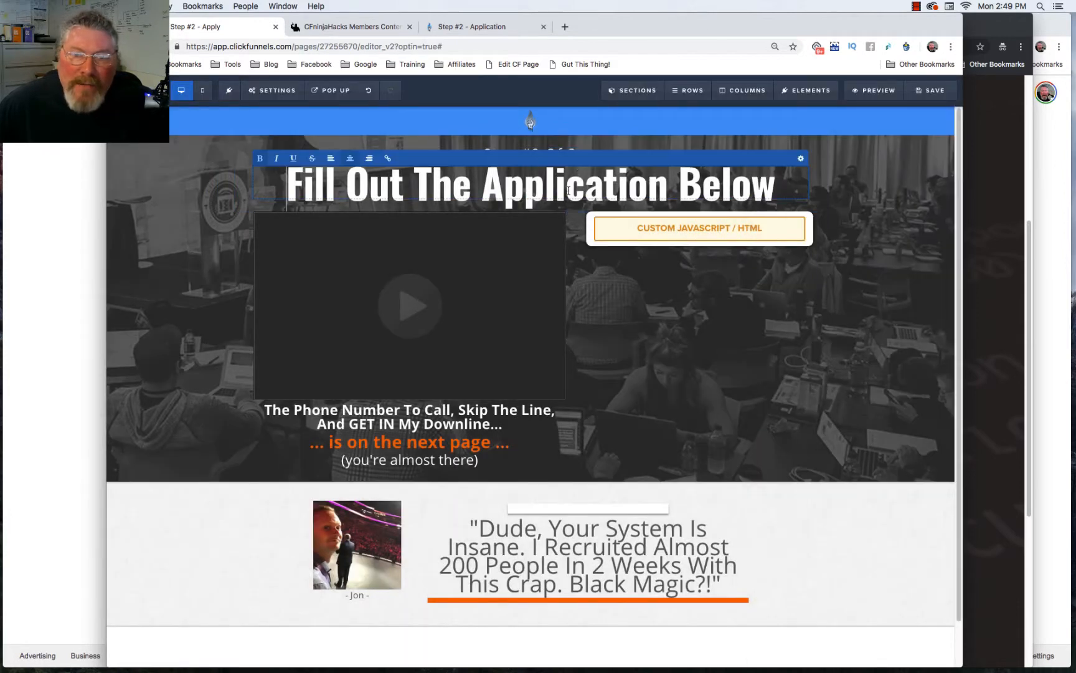
pyautogui.click(802, 159)
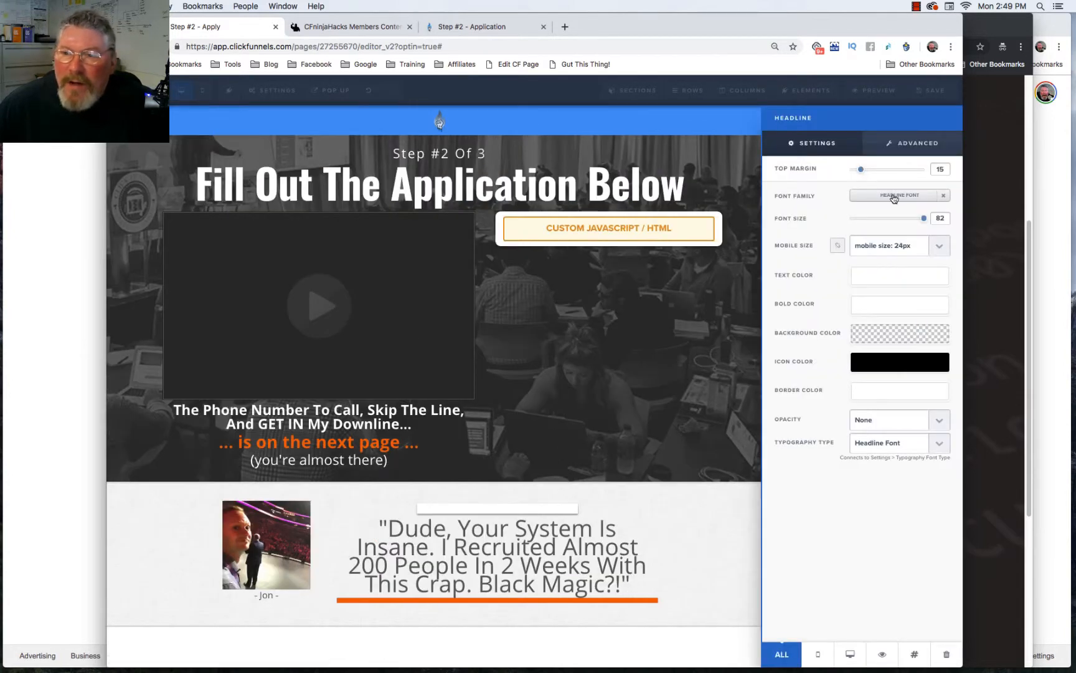
pyautogui.click(895, 197)
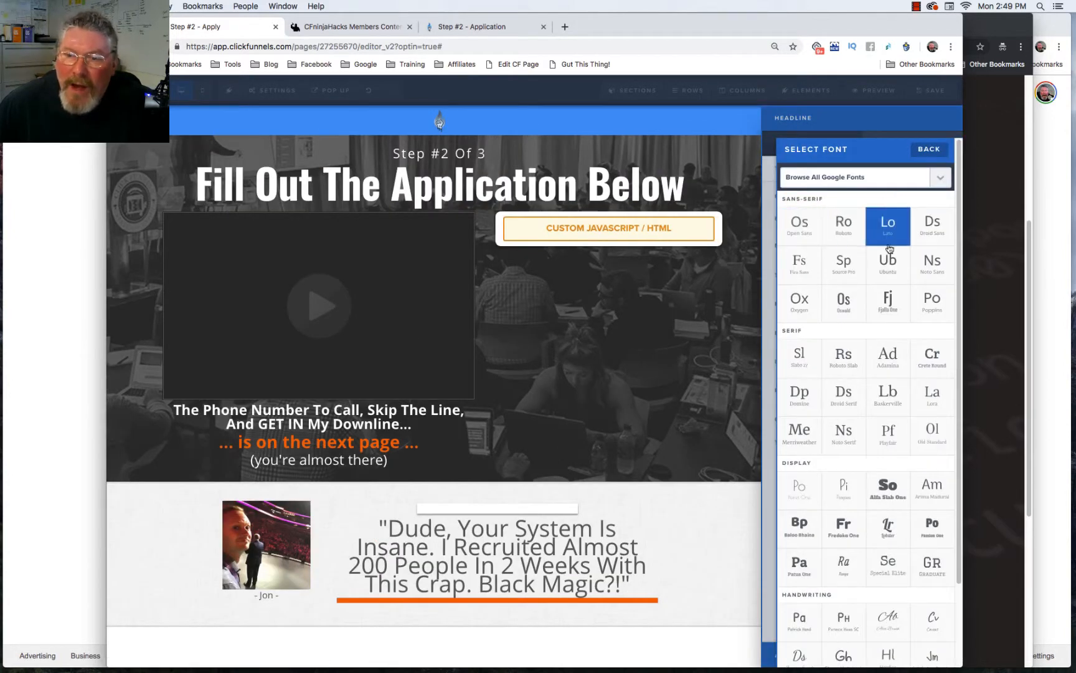
pyautogui.scroll(-5, 879, 306)
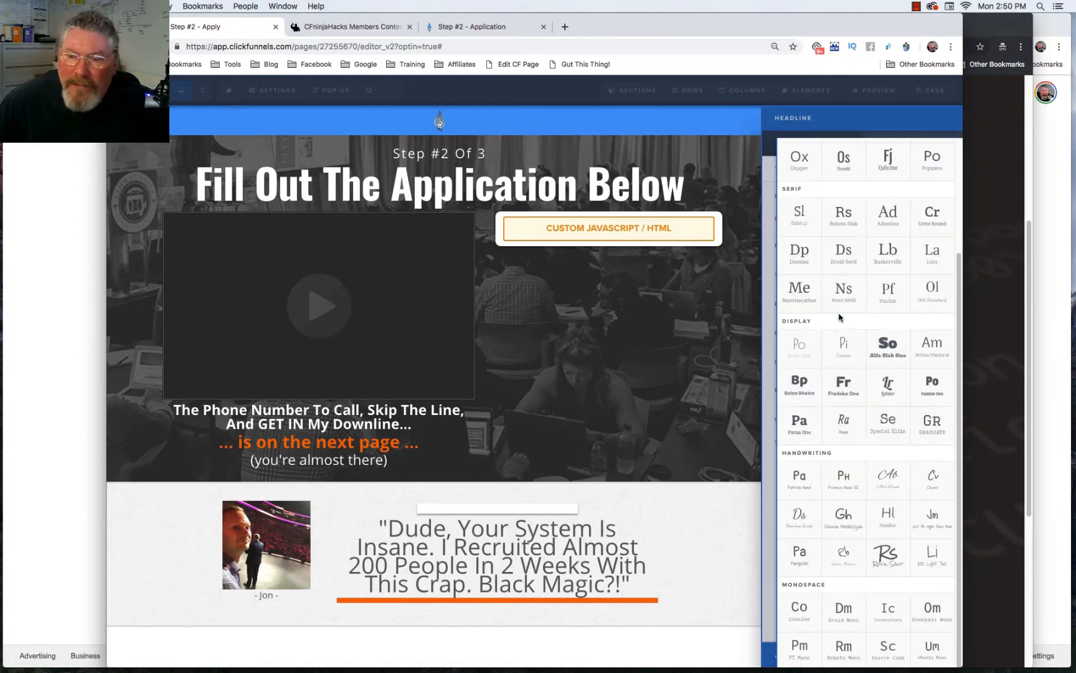
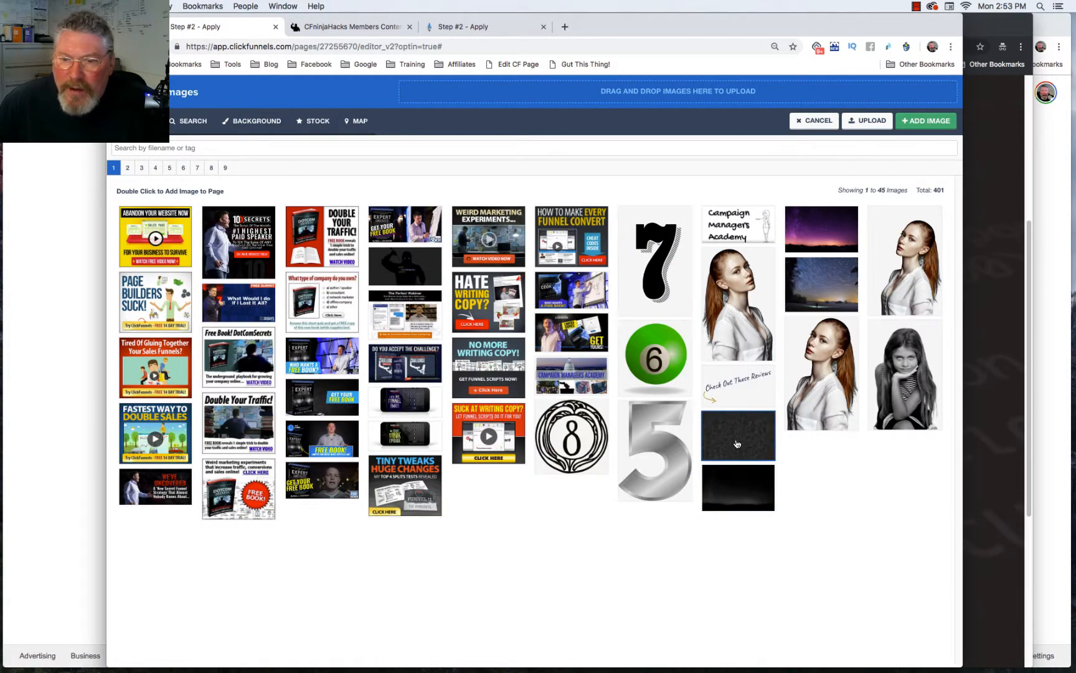
# Step: Set the starry night-sky image as the top section's background, positioned to Fill 100% Width & Height
pyautogui.doubleClick(737, 487)
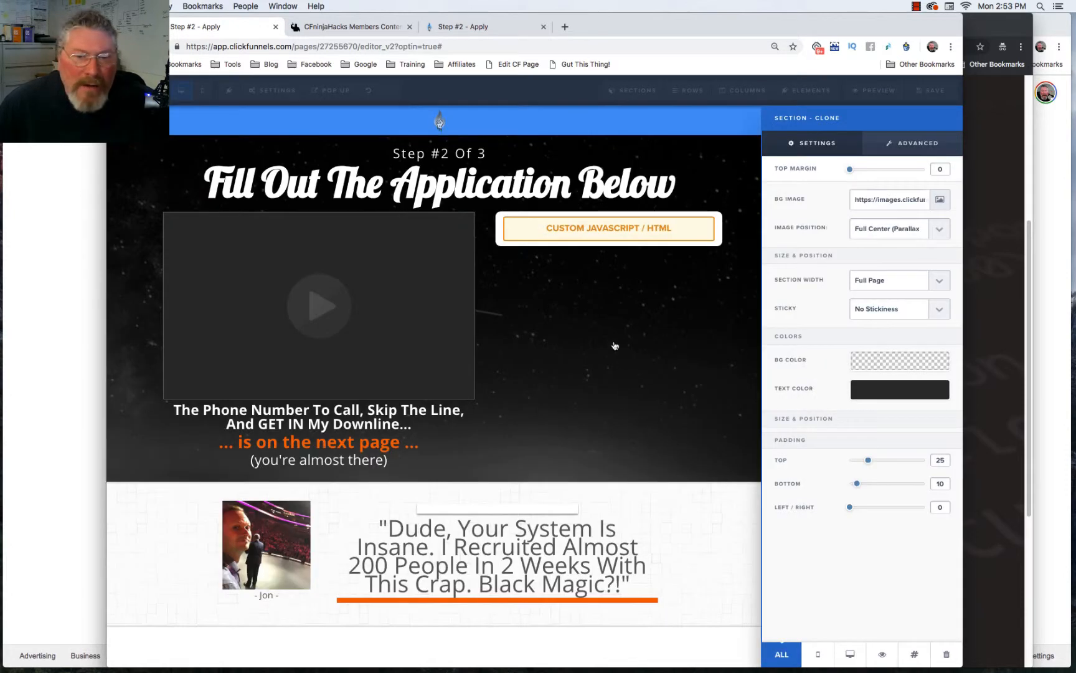
pyautogui.click(618, 376)
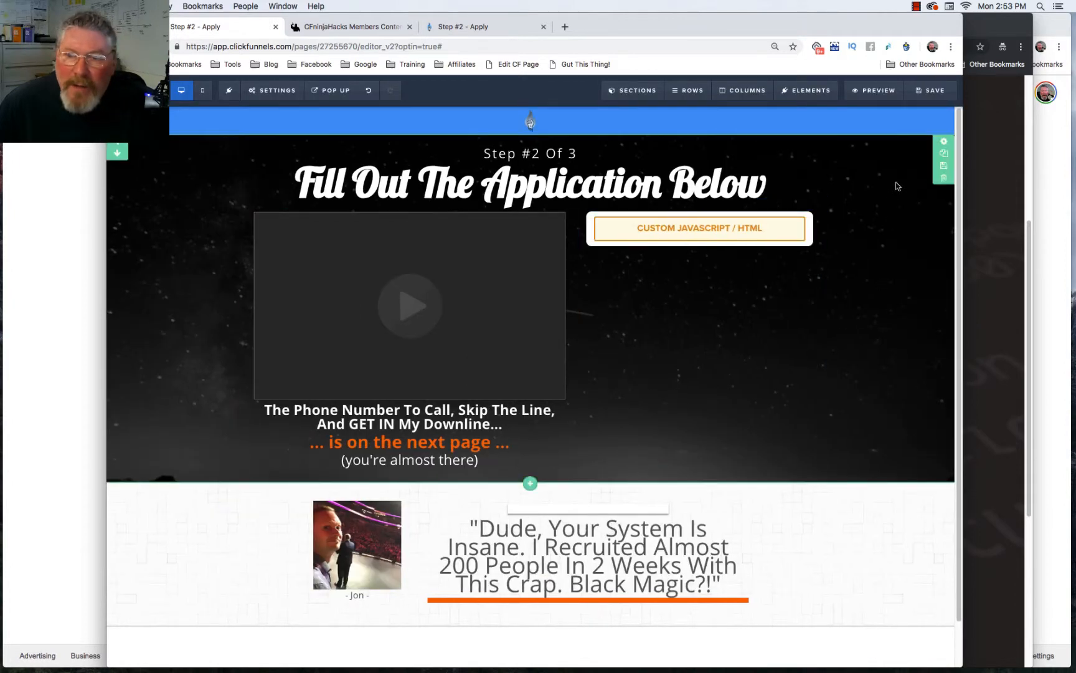
pyautogui.click(945, 143)
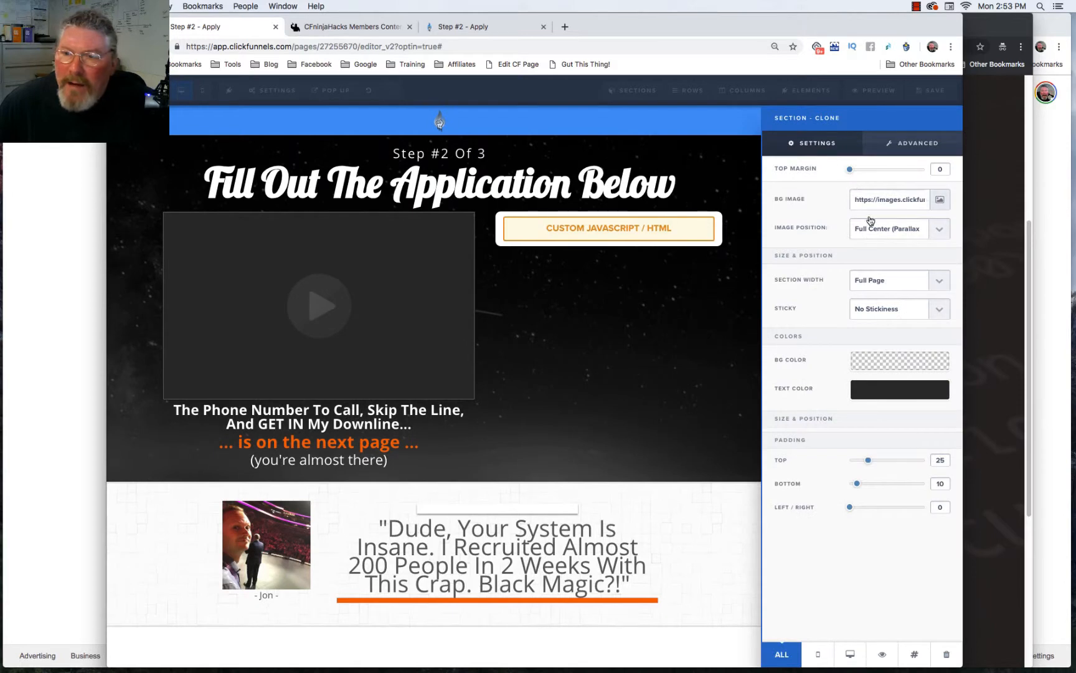
pyautogui.click(871, 229)
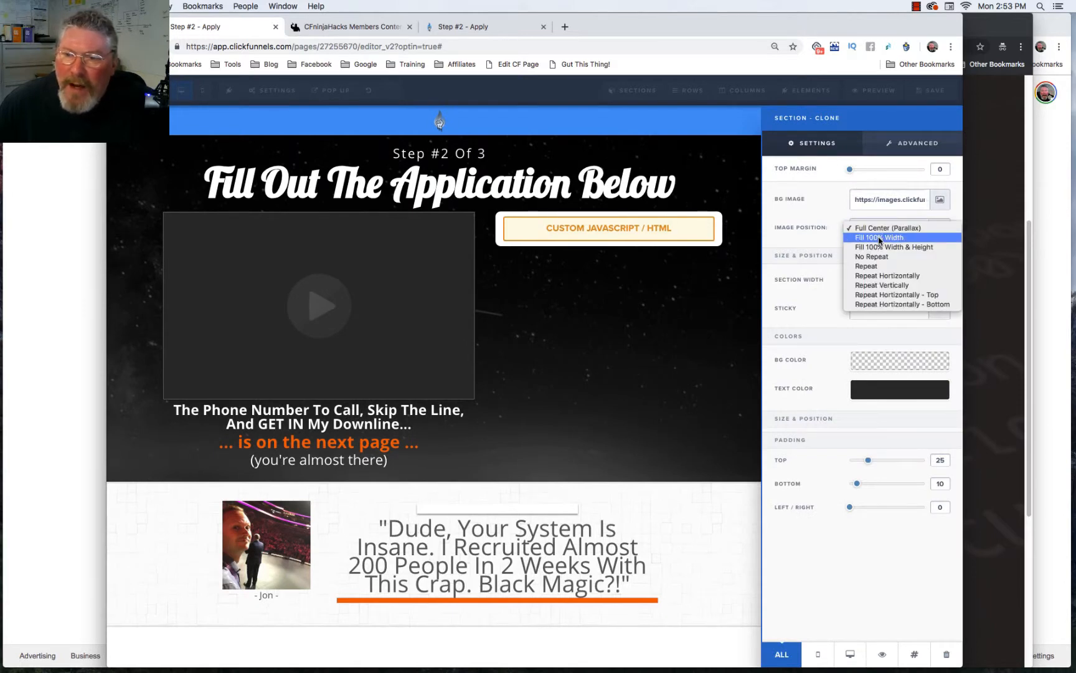
pyautogui.click(880, 238)
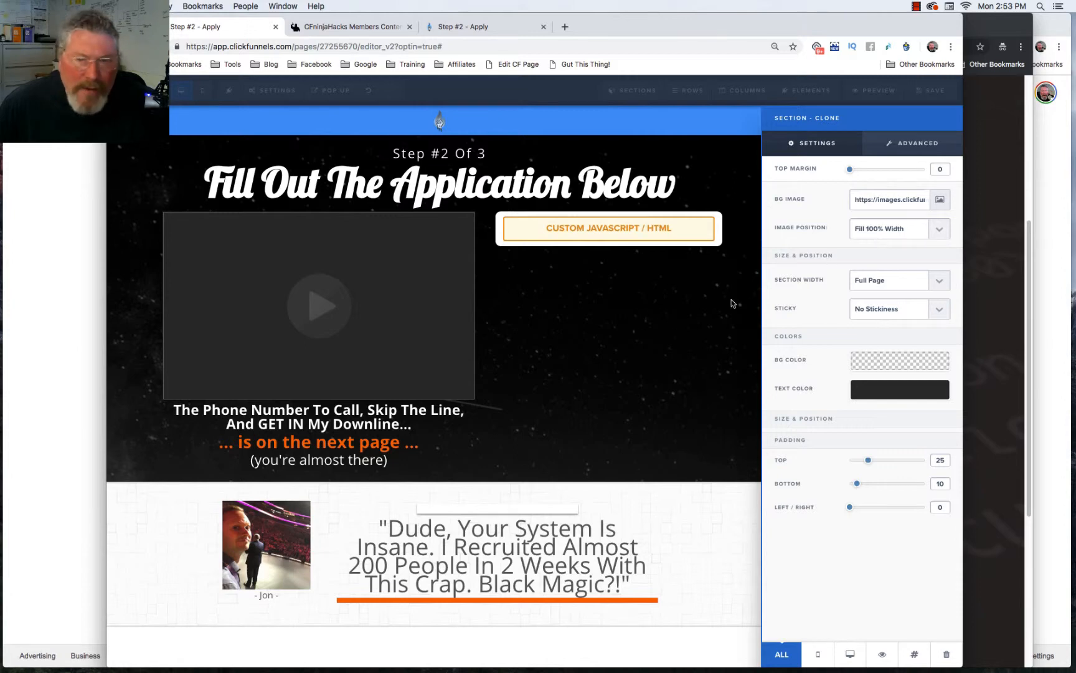
pyautogui.click(864, 232)
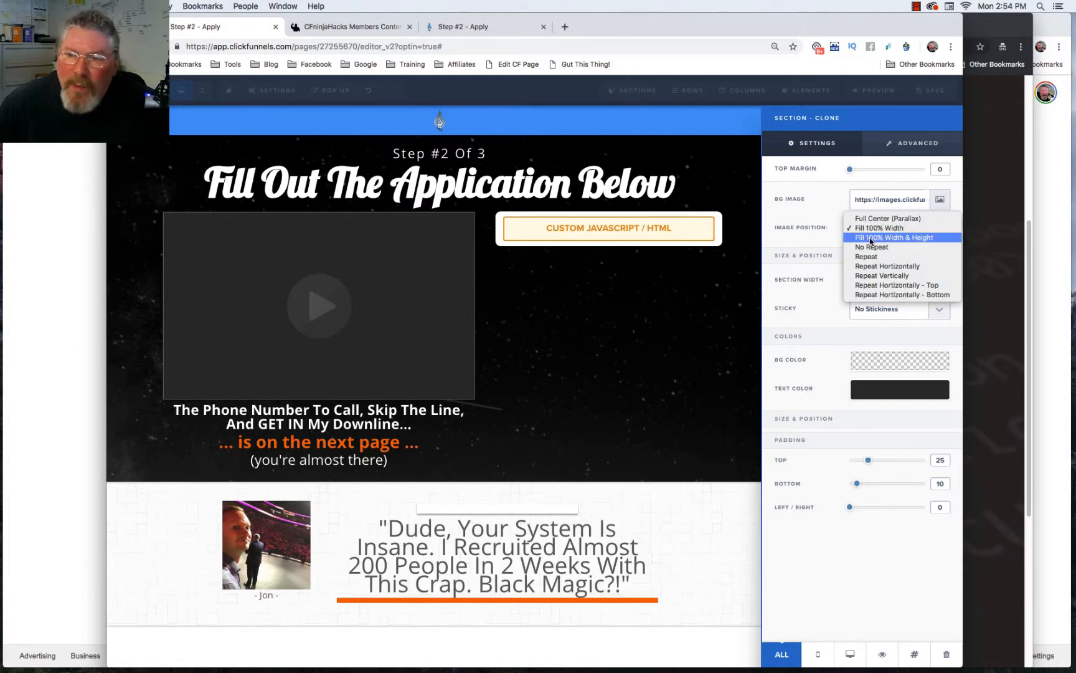
pyautogui.click(870, 238)
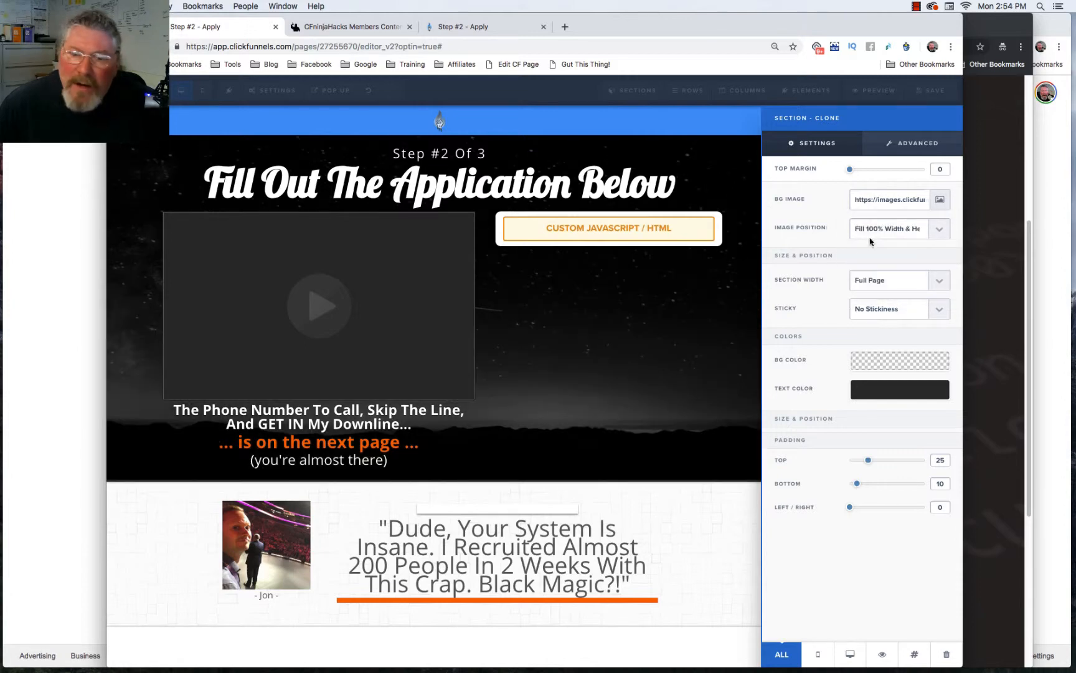
pyautogui.click(622, 341)
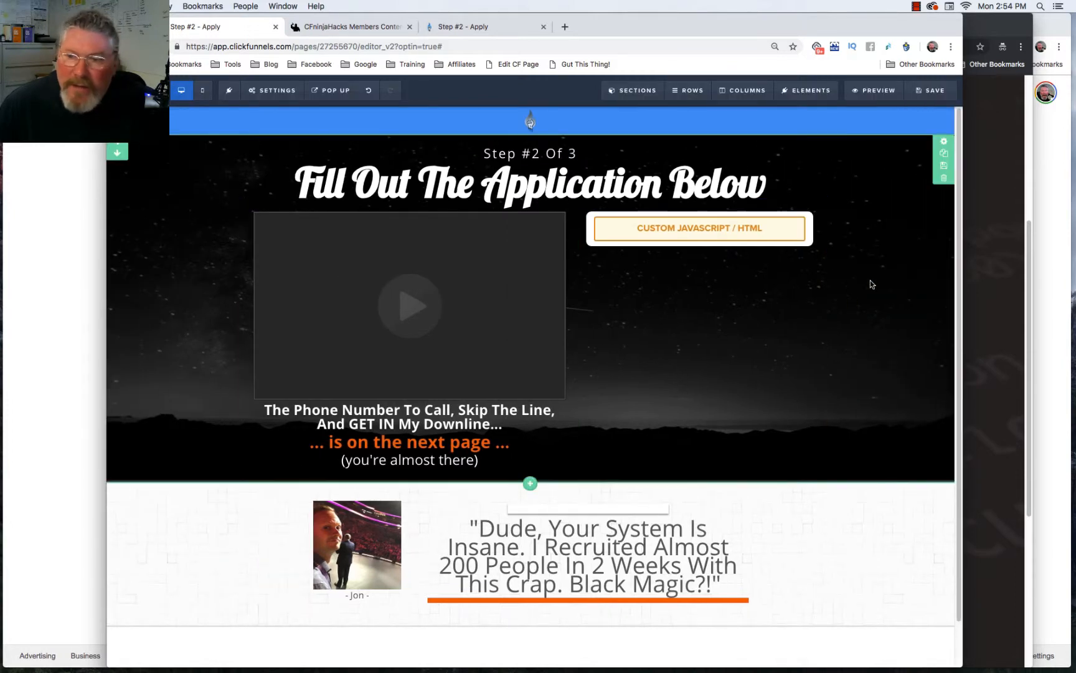
# Step: Confirm leaving the Apply page, then open the Broadcast step's 'So, What MLM Are You In?' page in the editor
pyautogui.click(530, 121)
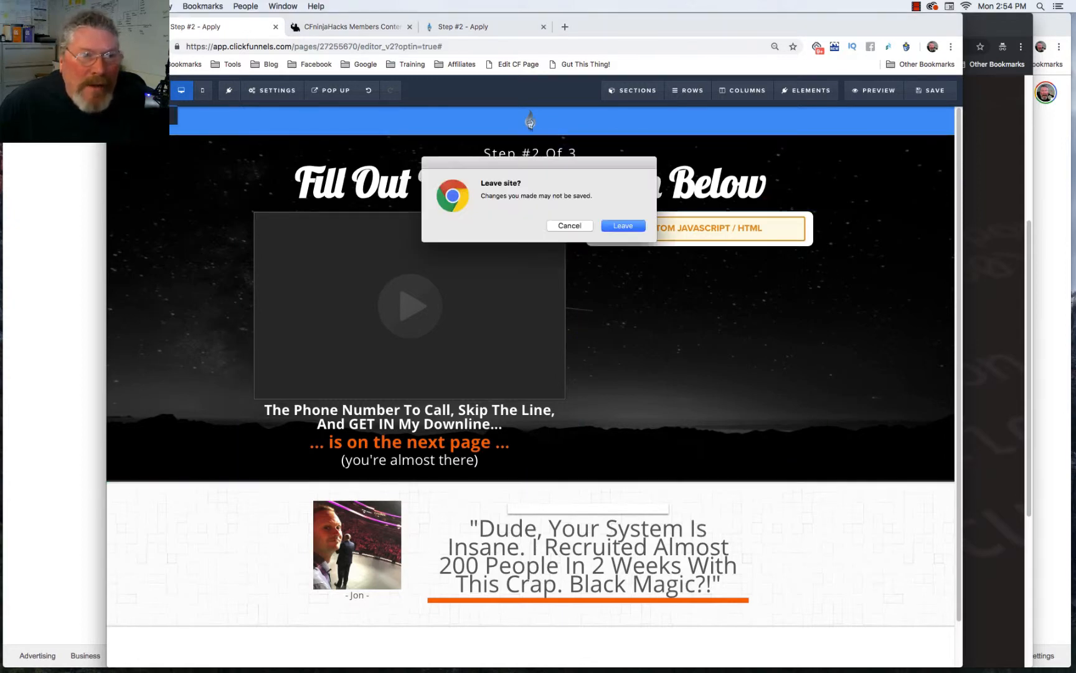
pyautogui.click(623, 225)
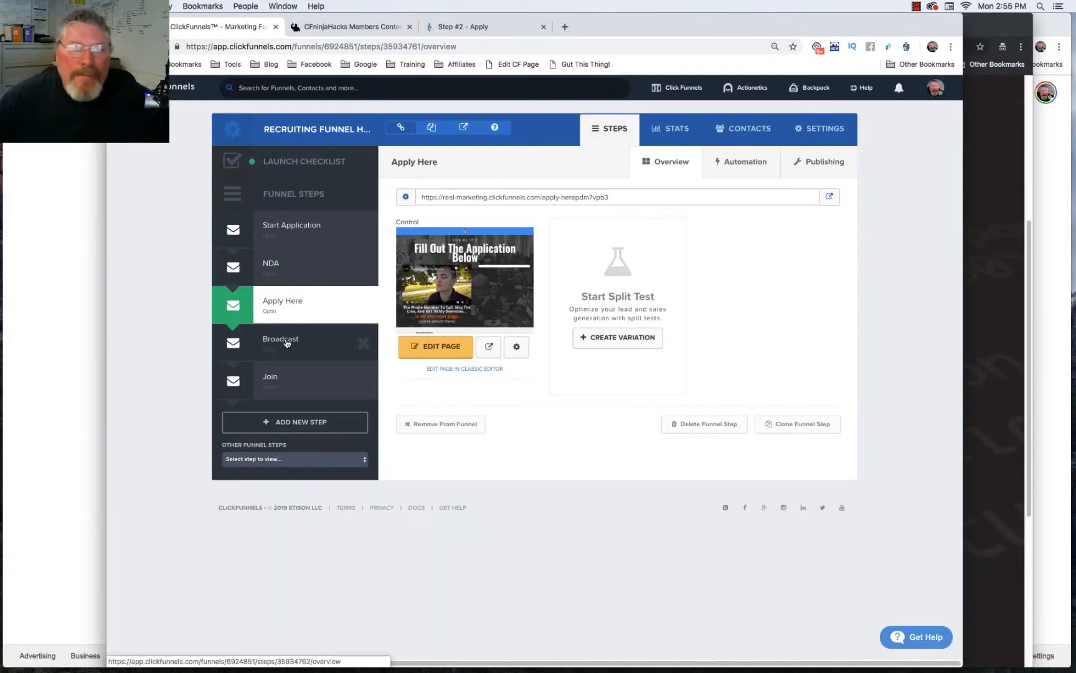
pyautogui.click(286, 343)
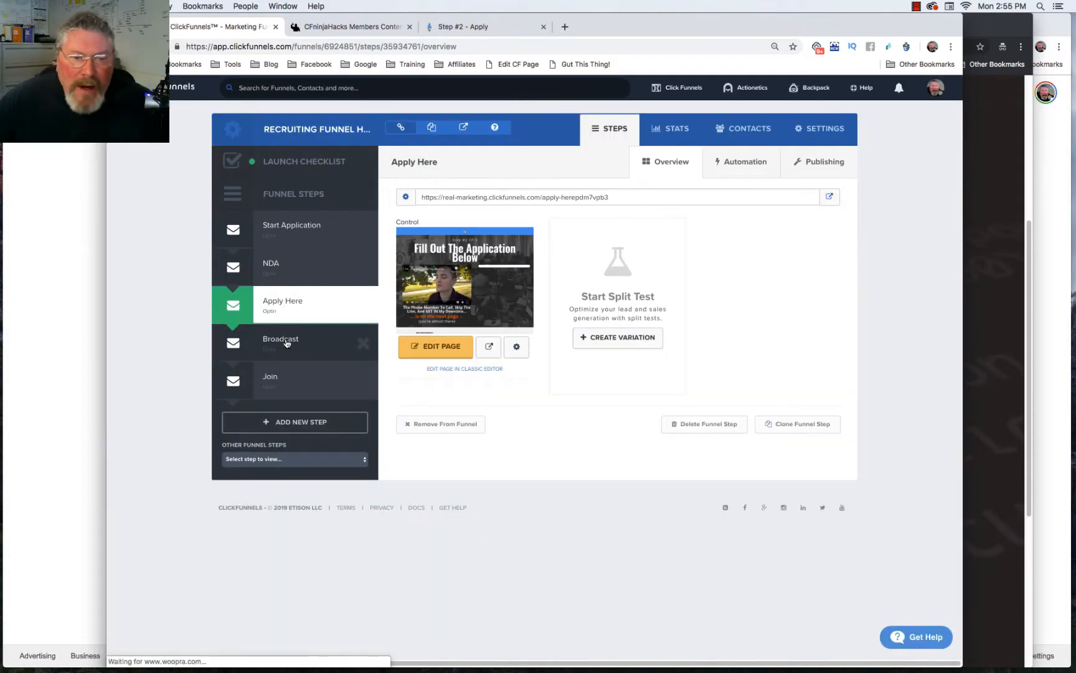
pyautogui.click(432, 350)
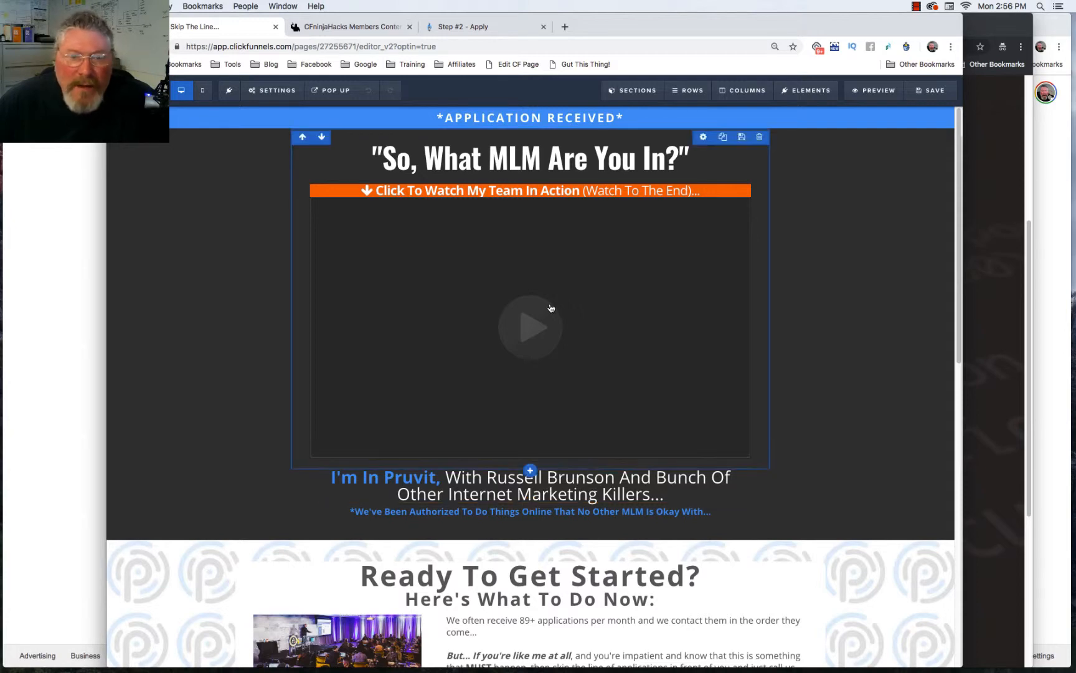
pyautogui.scroll(-4, 548, 414)
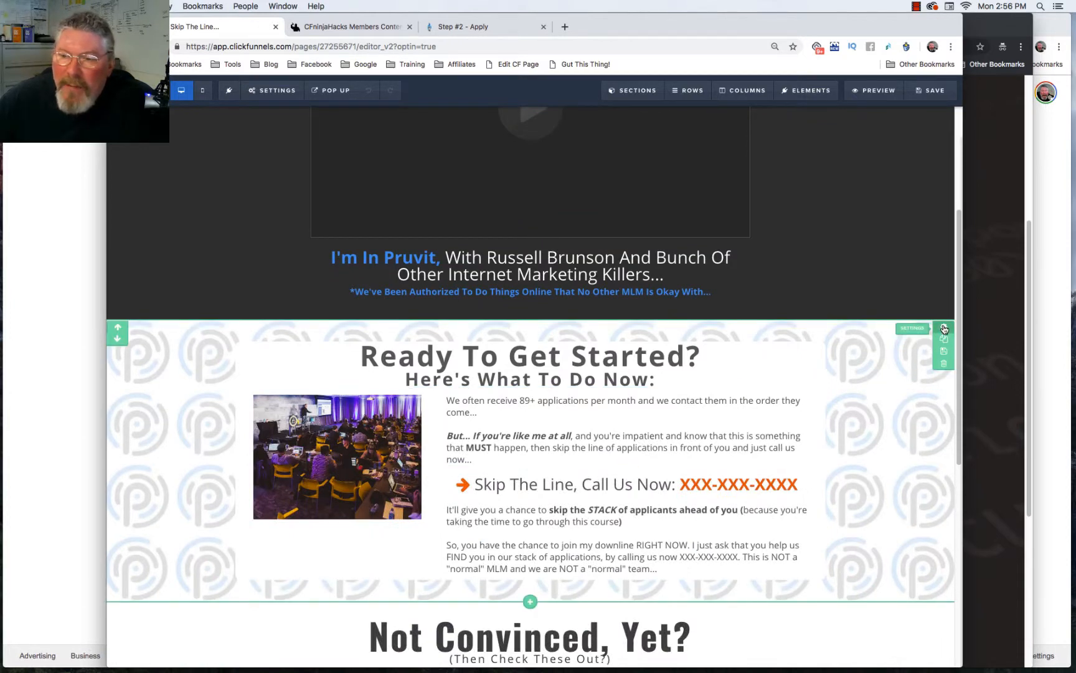
pyautogui.click(944, 329)
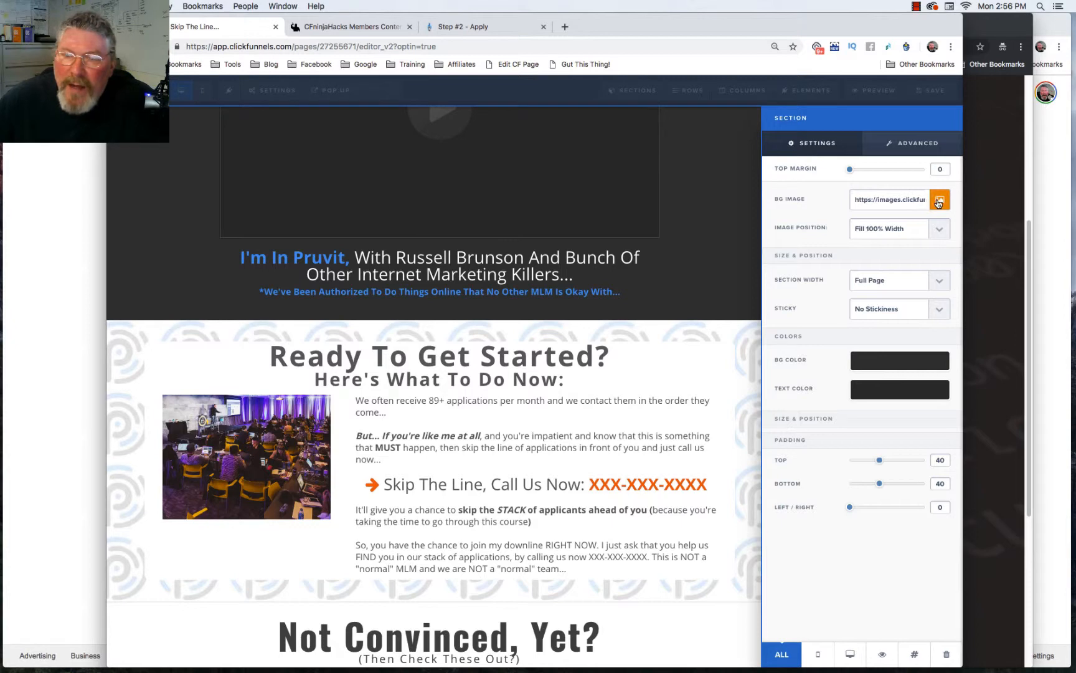
pyautogui.click(724, 337)
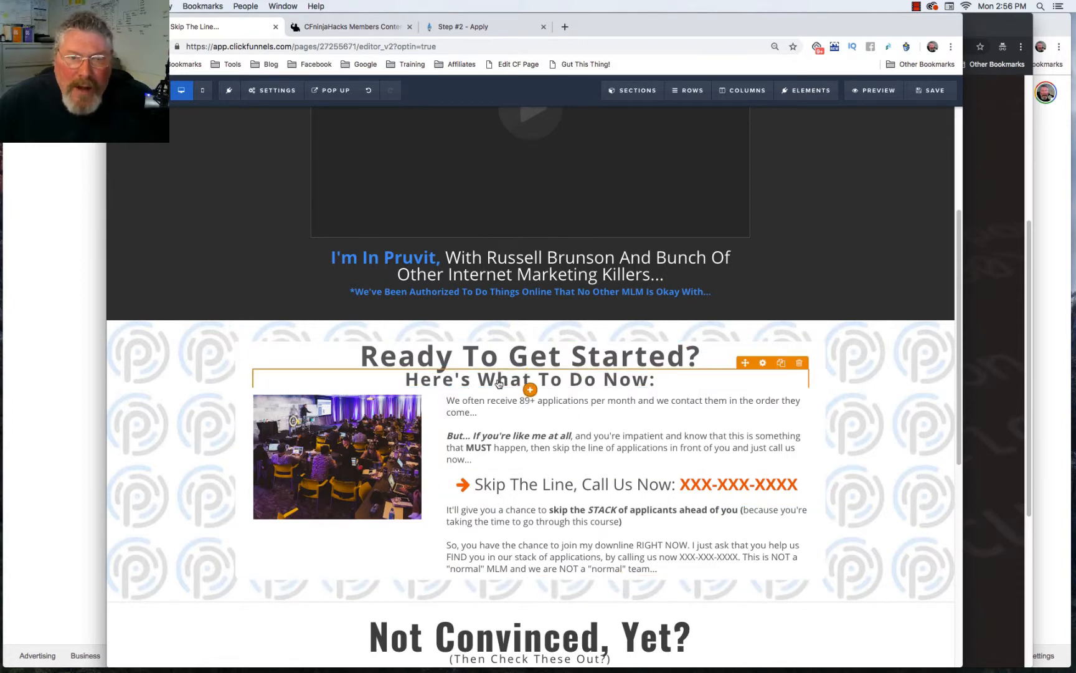
pyautogui.scroll(-3, 498, 383)
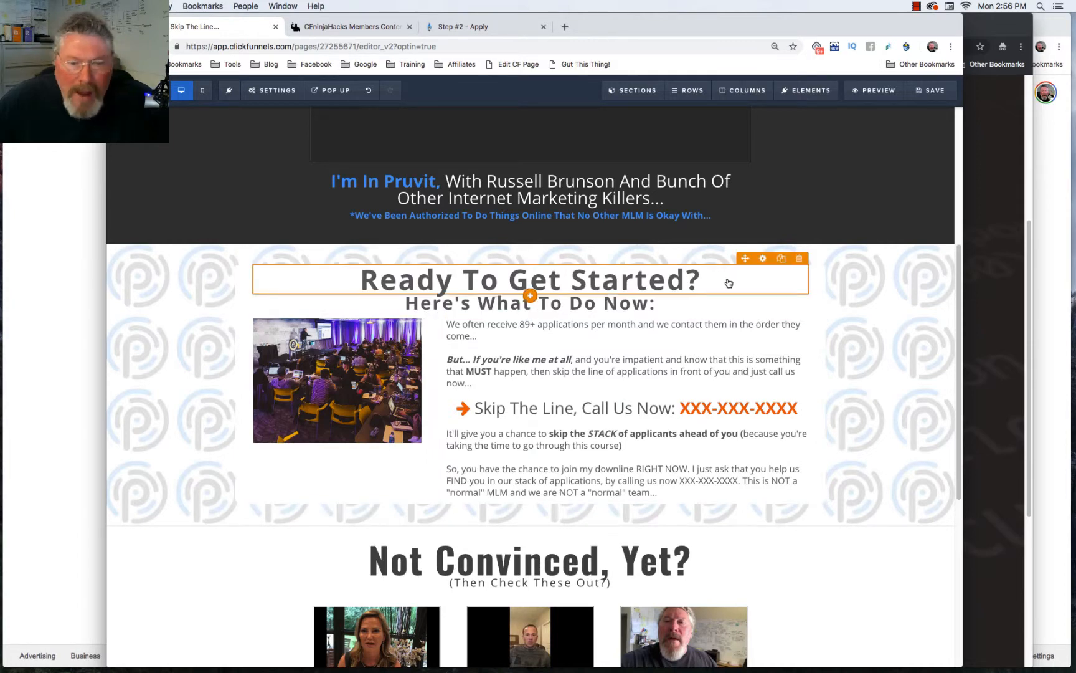
pyautogui.scroll(-5, 729, 283)
pyautogui.scroll(-1, 729, 284)
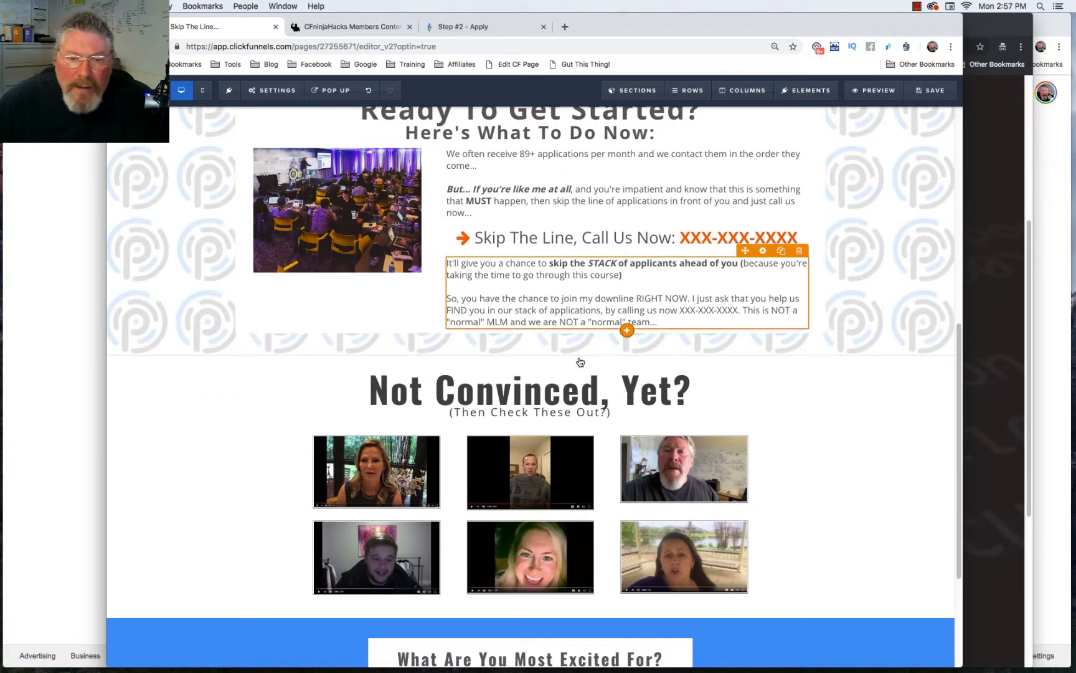
pyautogui.scroll(-2, 768, 394)
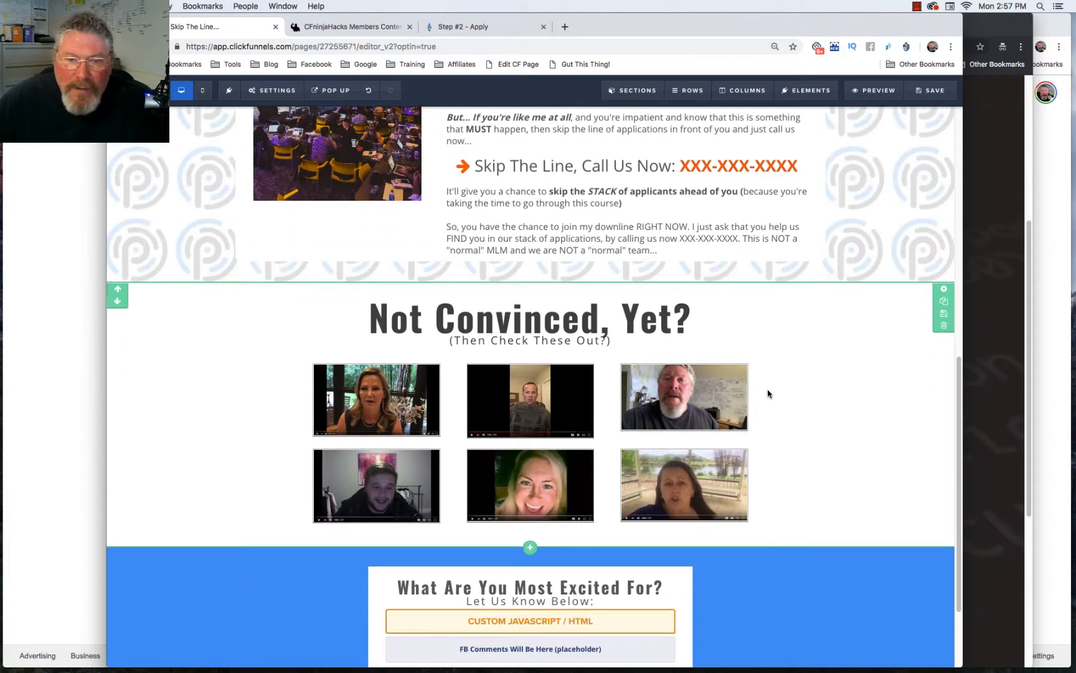
pyautogui.scroll(-3, 798, 441)
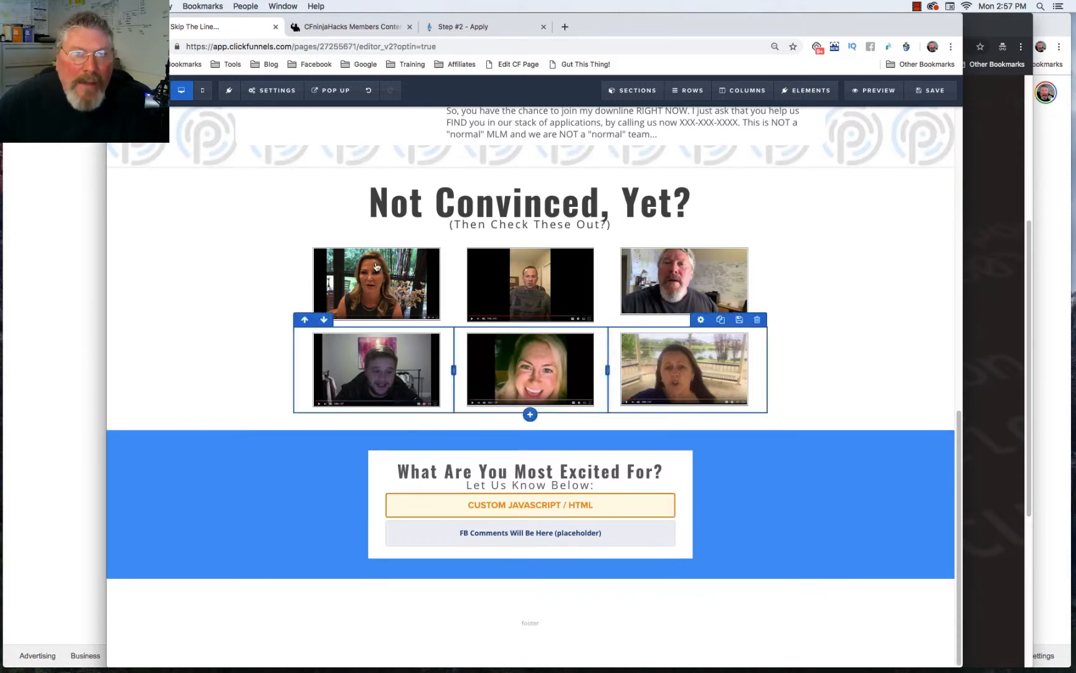
pyautogui.scroll(9, 376, 280)
pyautogui.scroll(3, 376, 267)
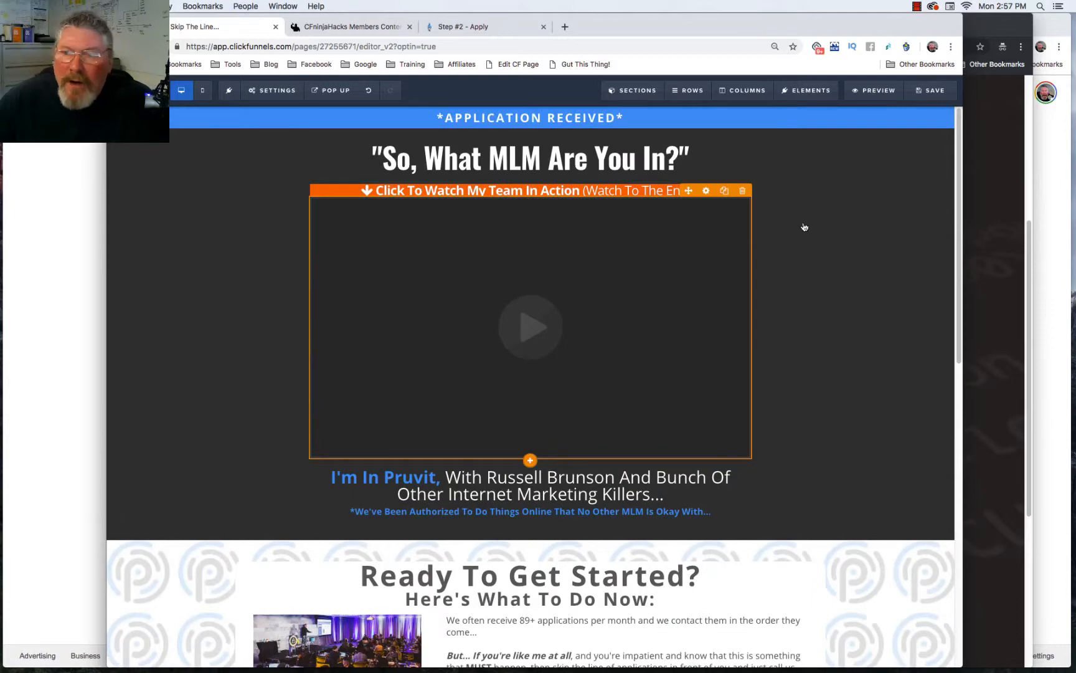
# Step: Leave the Broadcast page and open the Join step's 'Here's How To Join My Downline...' page
pyautogui.click(142, 115)
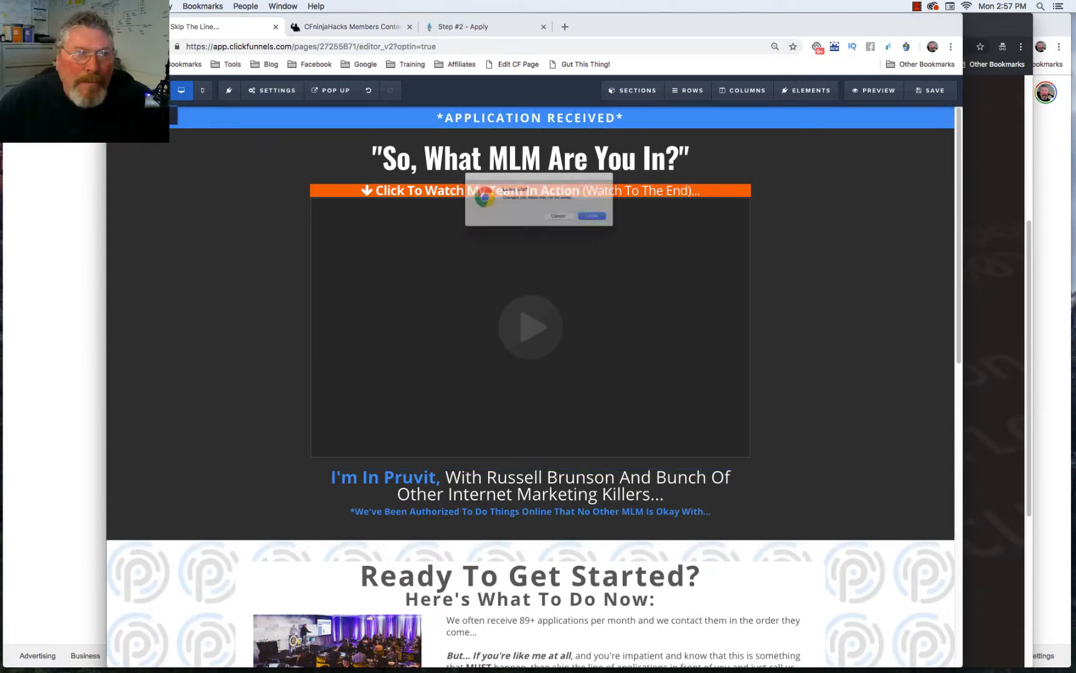
pyautogui.click(625, 231)
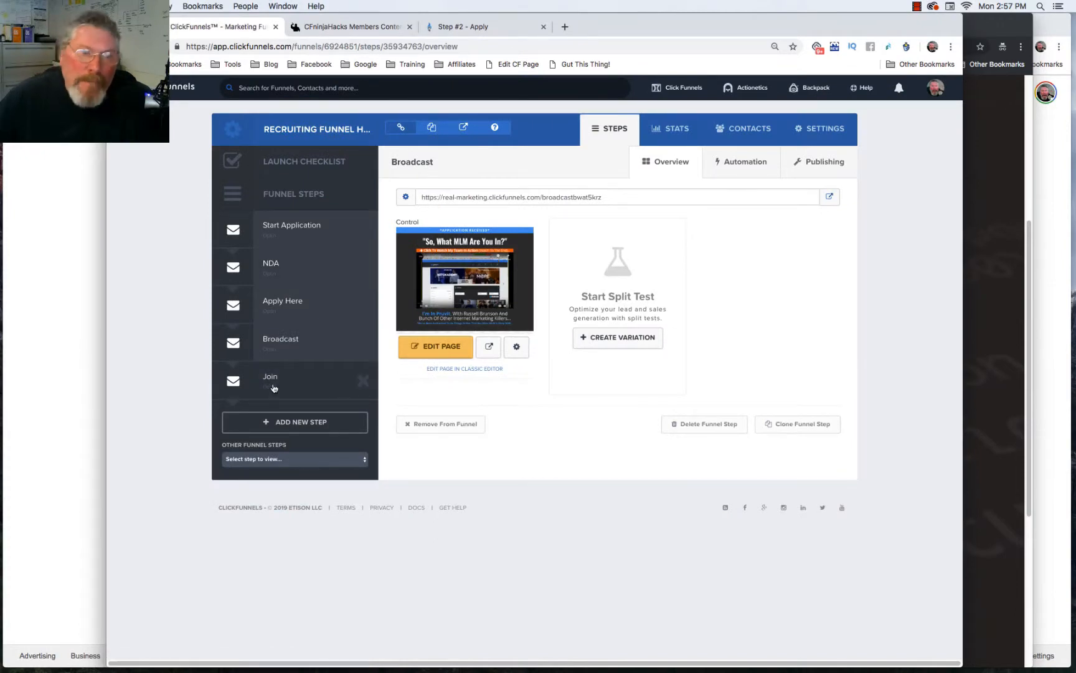
pyautogui.click(461, 346)
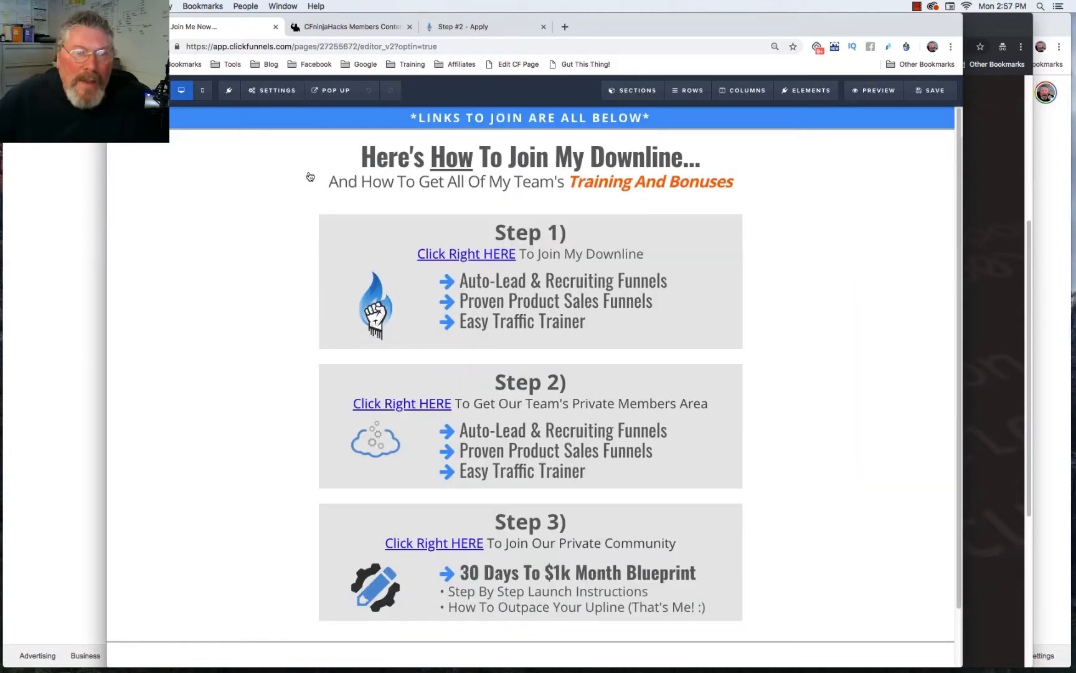
# Step: Scroll through the Join page's three join steps, then return to the funnel steps overview
pyautogui.scroll(-2, 236, 347)
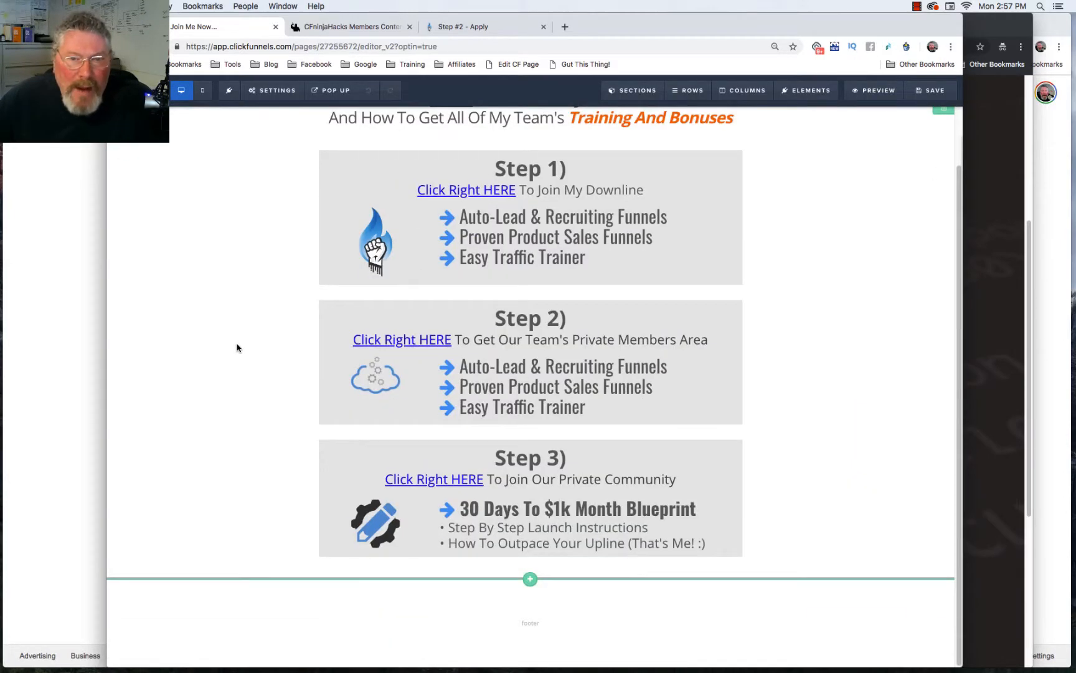
pyautogui.scroll(2, 237, 347)
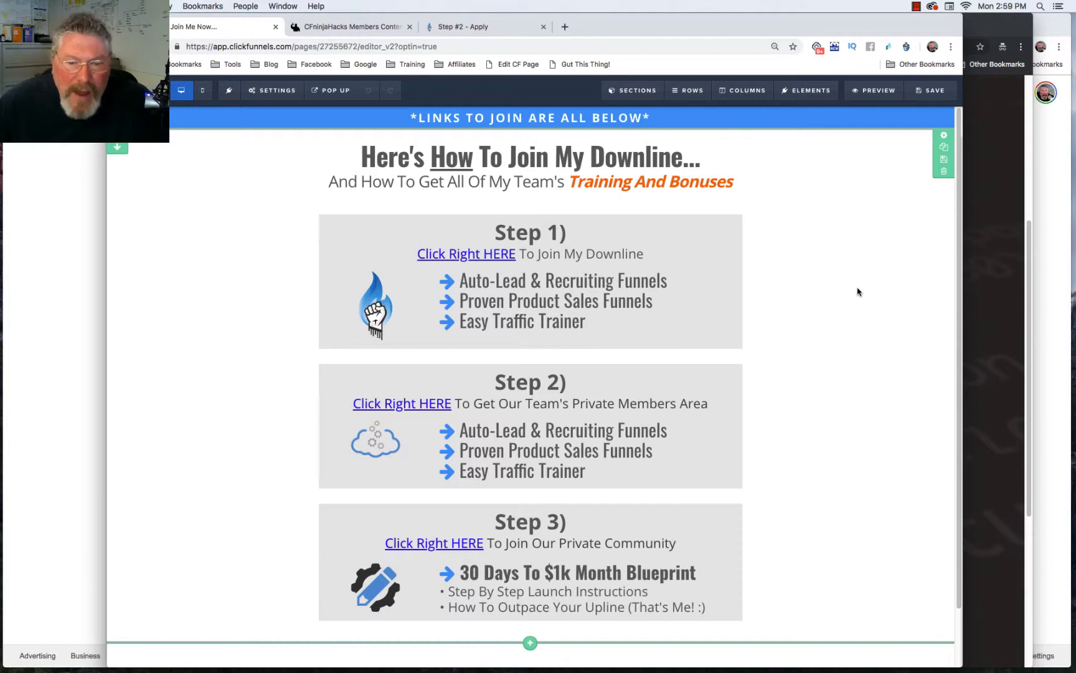
pyautogui.scroll(-2, 859, 291)
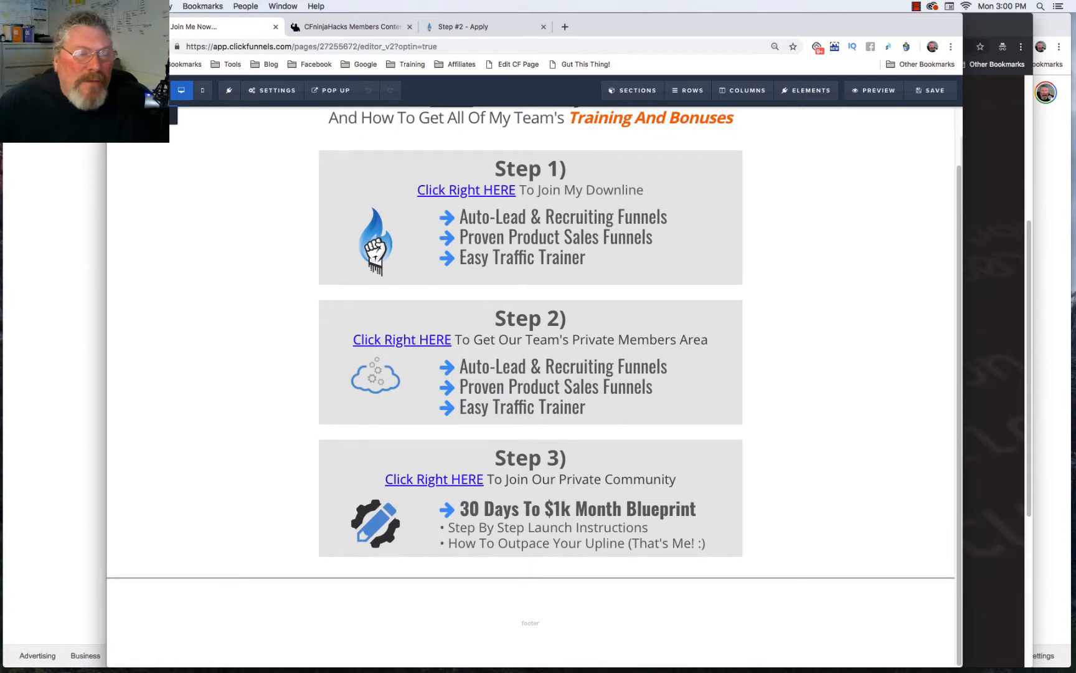
pyautogui.click(142, 115)
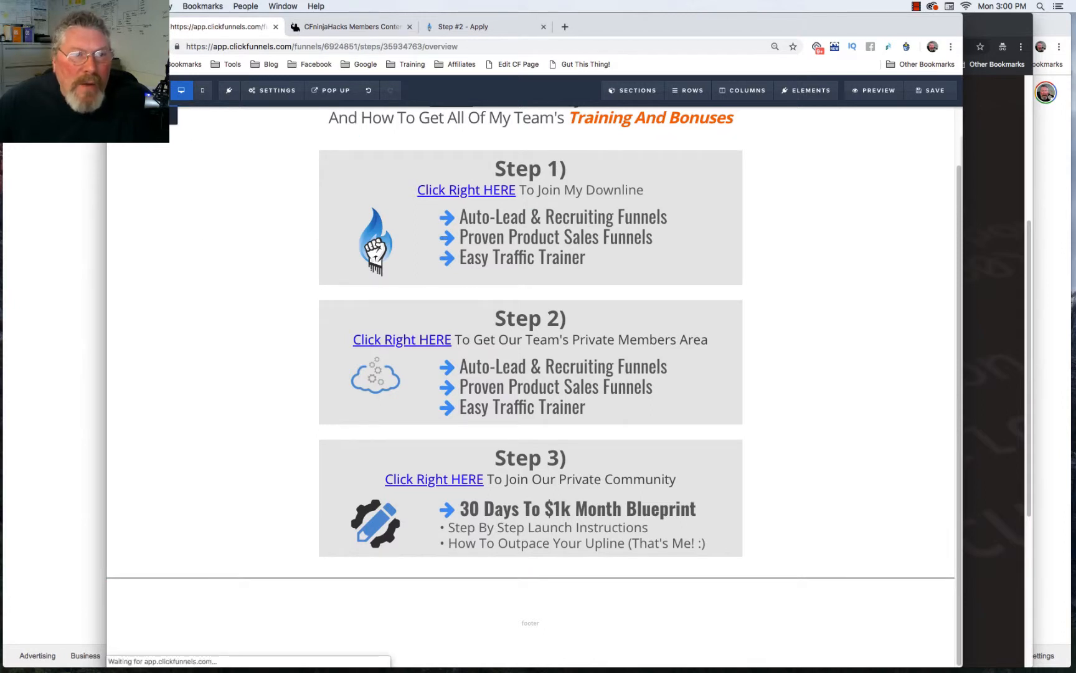